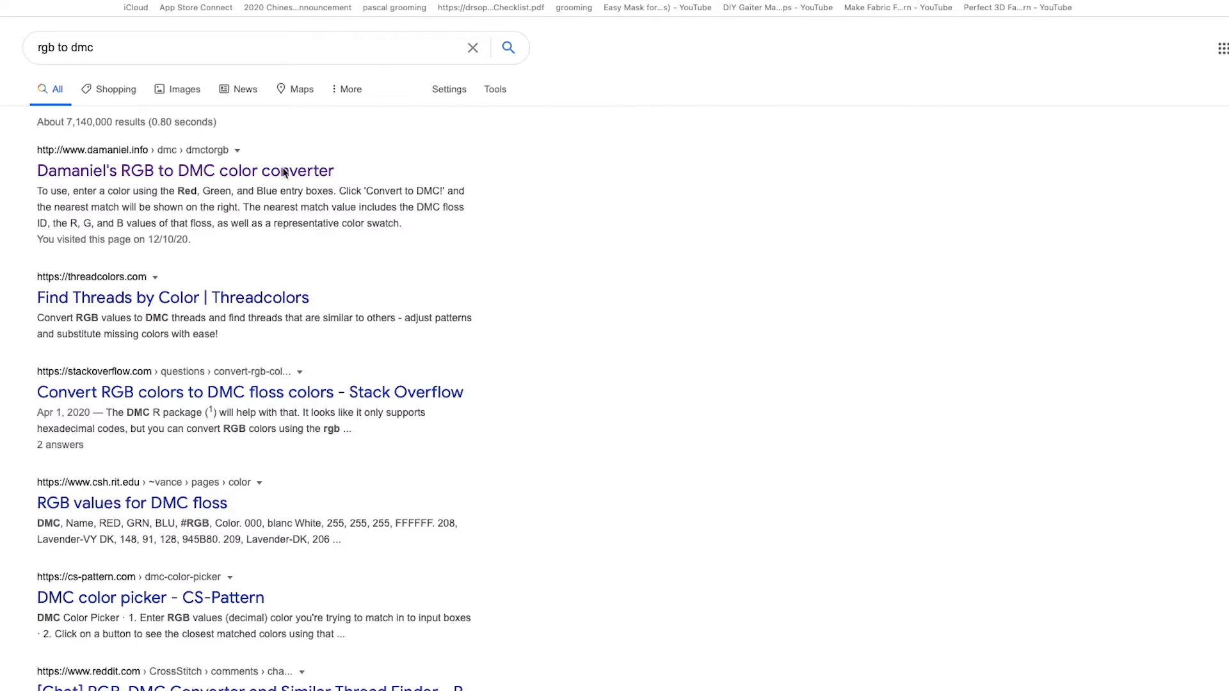
# Open Damaniel's RGB to DMC color converter from the search results and reposition its window over the artwork.
pyautogui.click(280, 171)
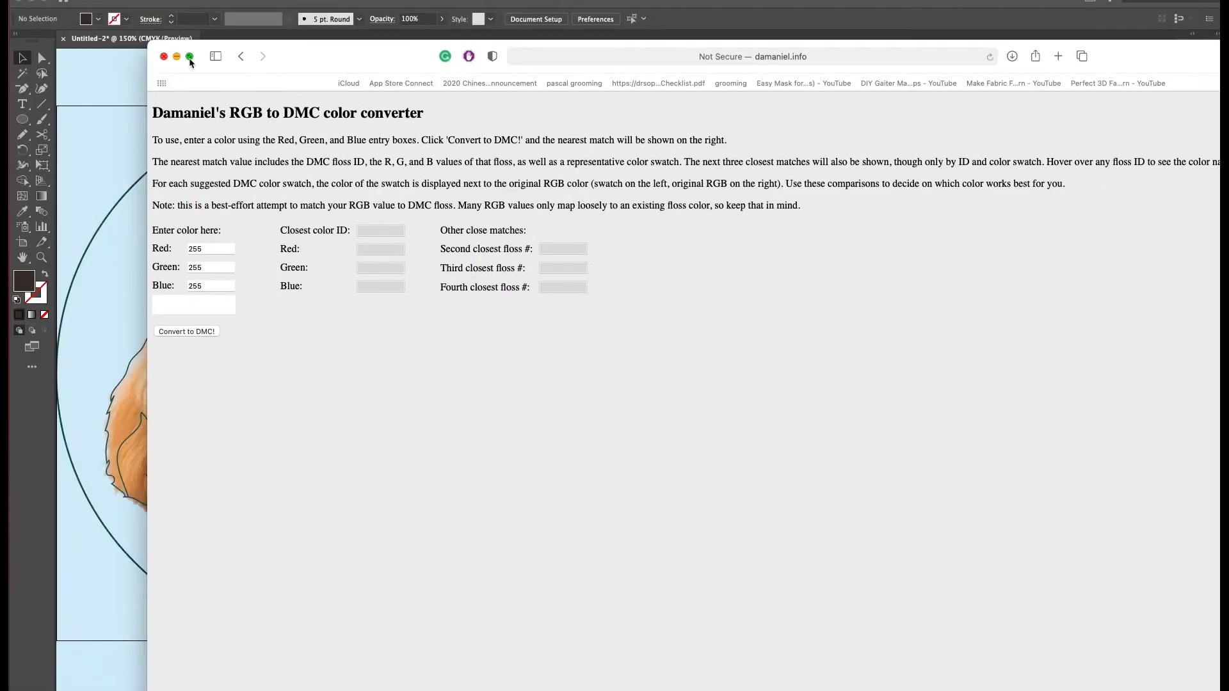
pyautogui.moveTo(166, 51); pyautogui.dragTo(527, 231)
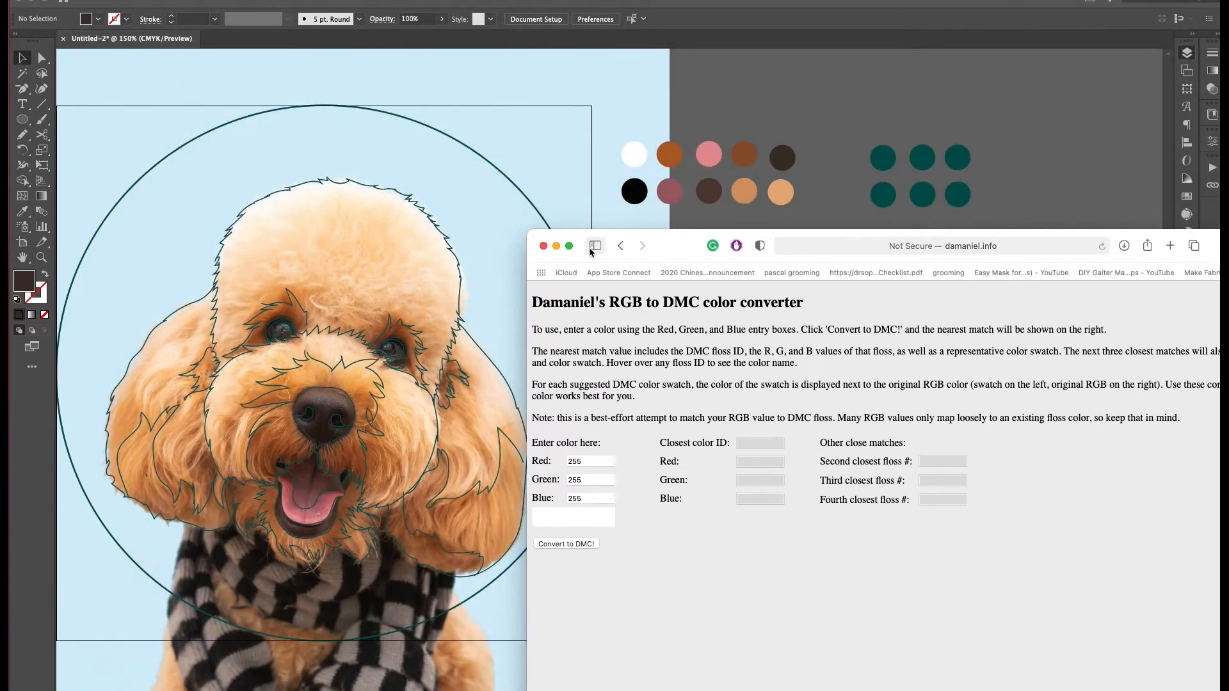
pyautogui.moveTo(687, 261); pyautogui.dragTo(511, 276)
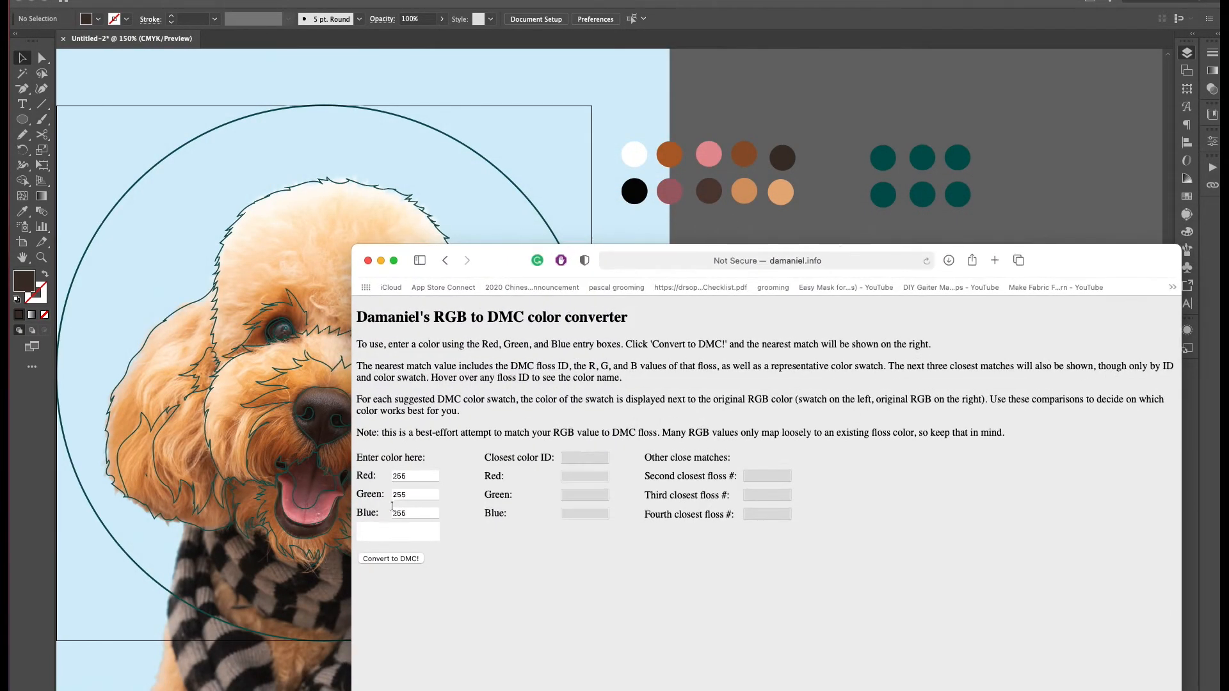
# Arrange the Illustrator window and the DMC converter window side by side, with the color circles and the converter fields in view.
pyautogui.click(638, 164)
pyautogui.click(636, 153)
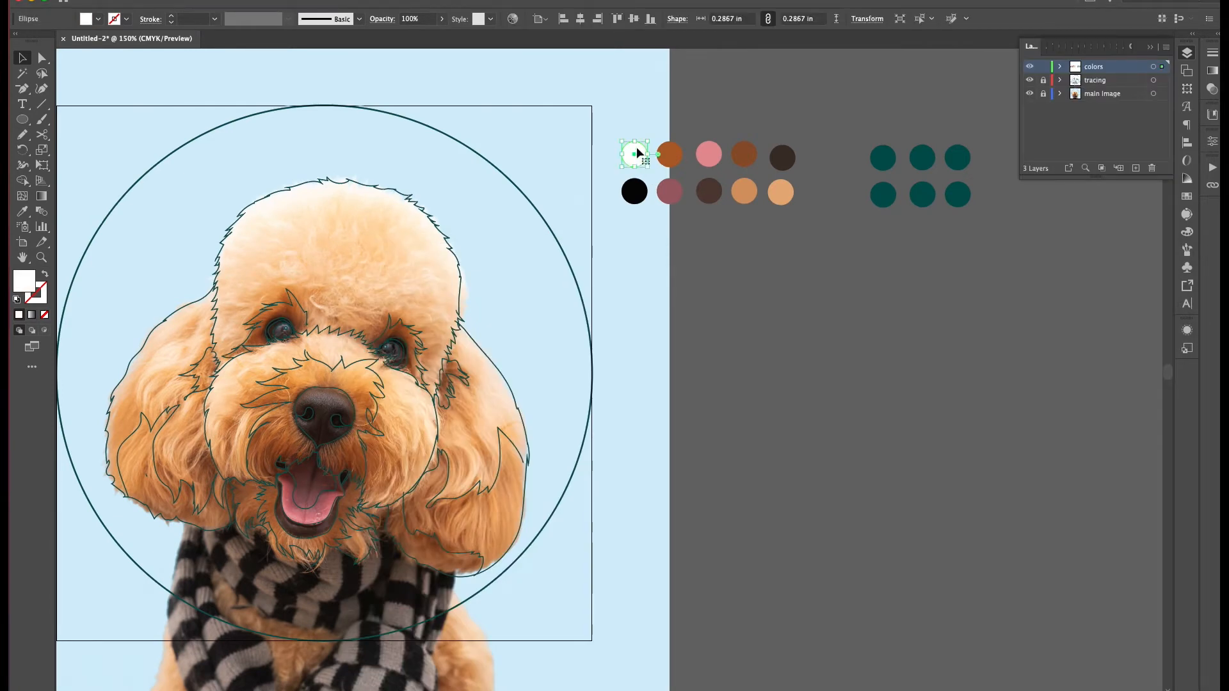
pyautogui.press('super+Tab')
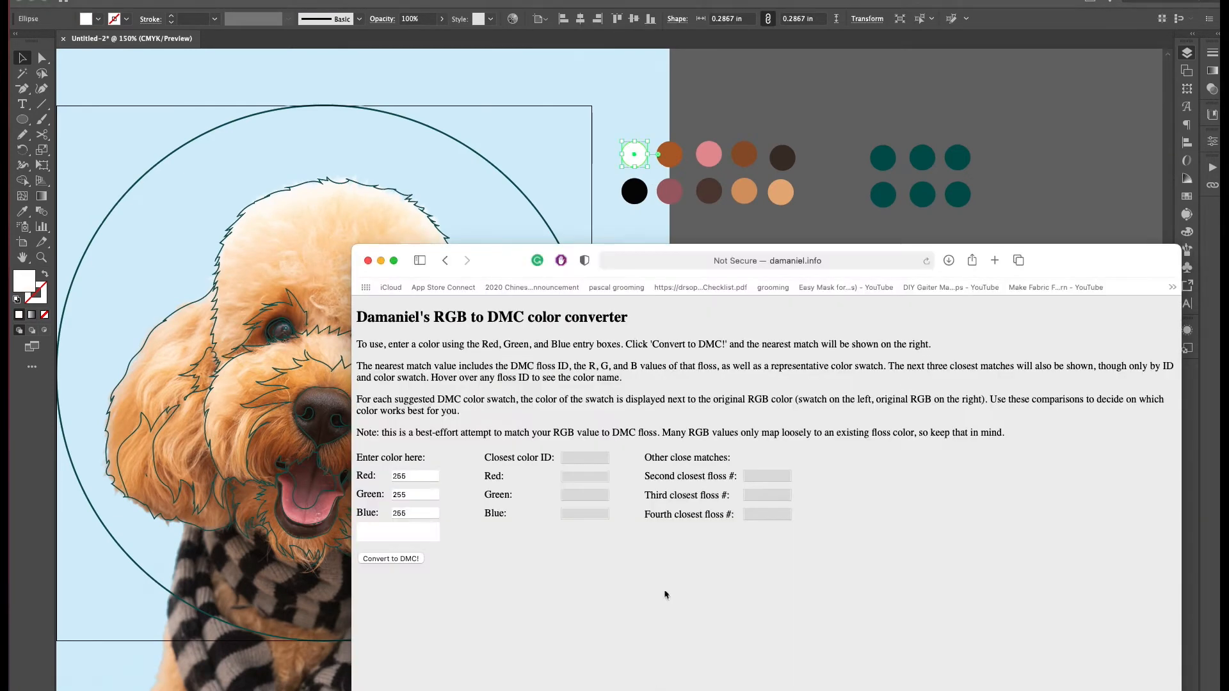
pyautogui.moveTo(486, 256); pyautogui.dragTo(926, 222)
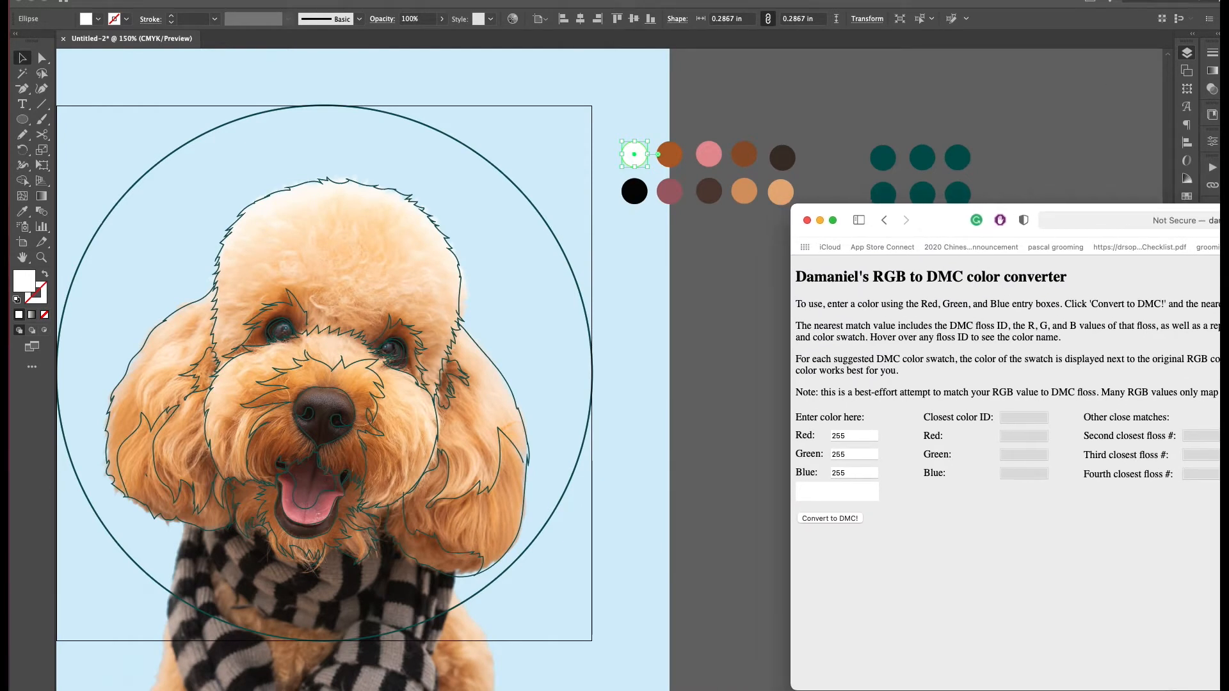
pyautogui.press('super+Tab')
pyautogui.press('ctrl+super+f')
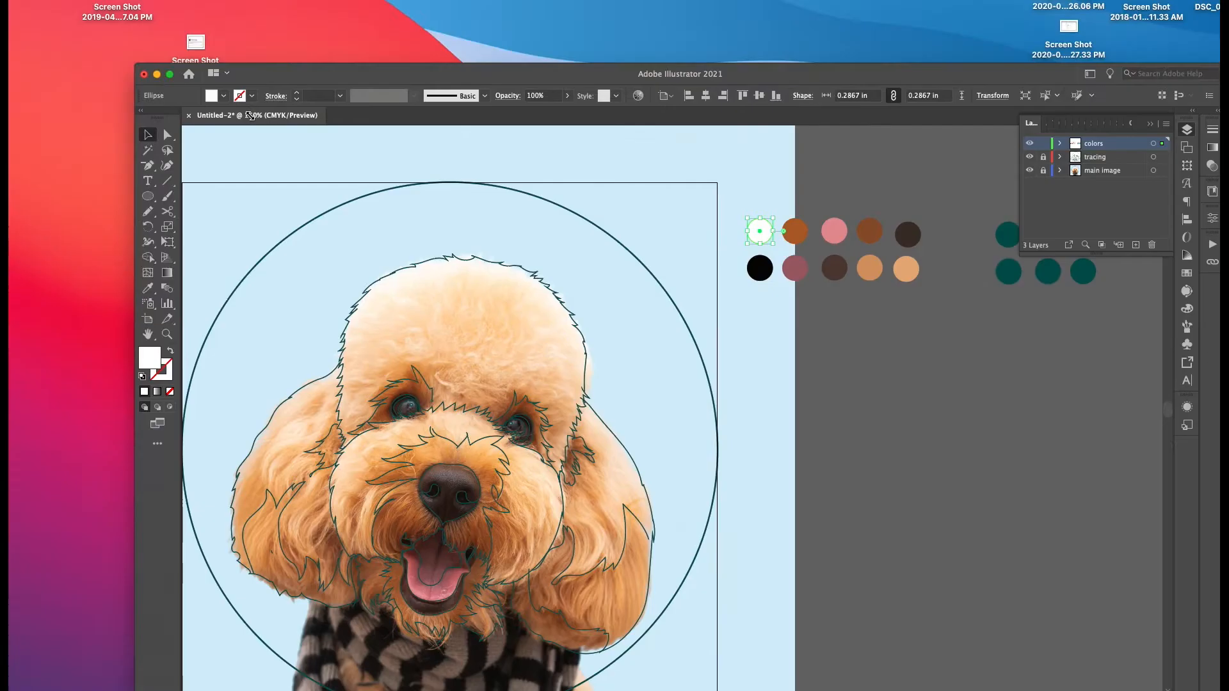
pyautogui.moveTo(584, 166); pyautogui.dragTo(85, 56)
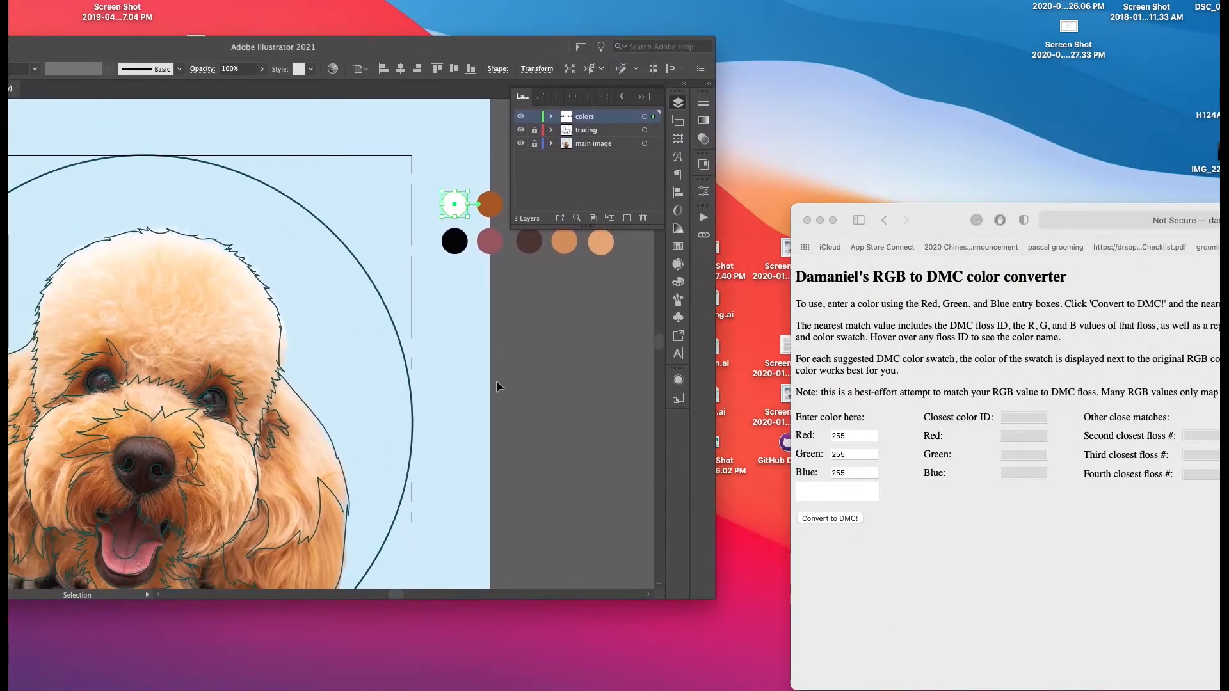
pyautogui.click(962, 643)
pyautogui.moveTo(940, 224); pyautogui.dragTo(858, 47)
# In Illustrator, add the text label "white" above the white color circle.
pyautogui.click(425, 193)
pyautogui.press('t')
pyautogui.click(435, 189)
pyautogui.write('whit')
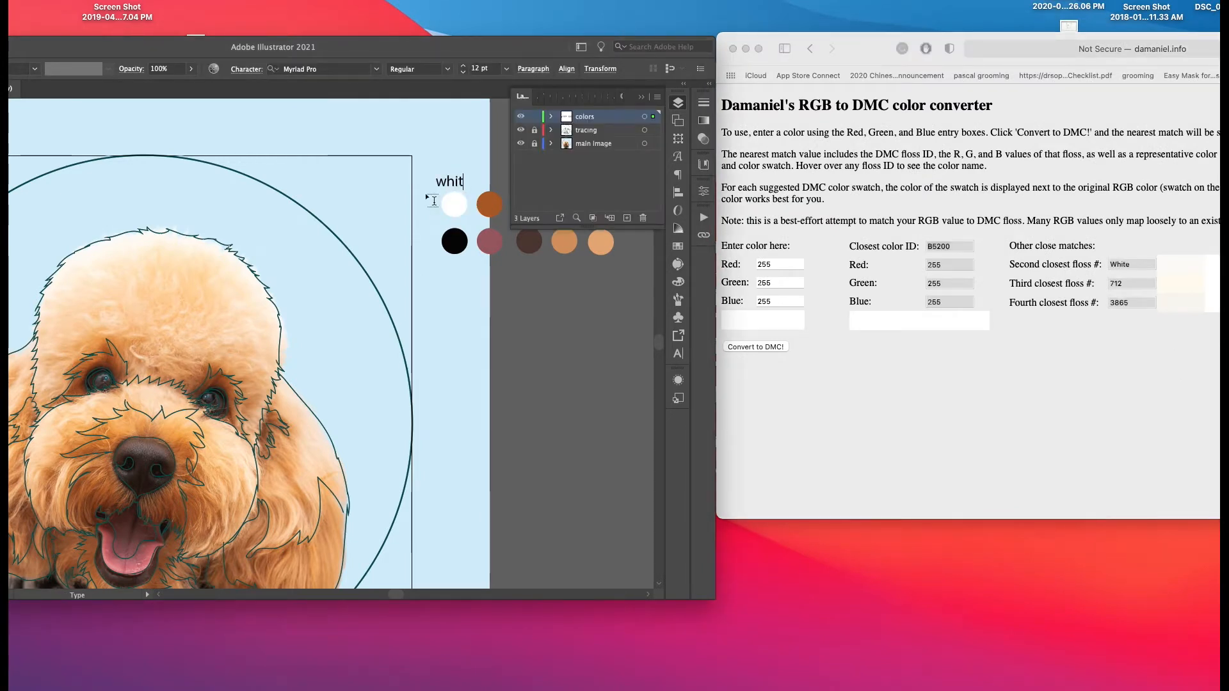
pyautogui.write('e')
pyautogui.press('Escape')
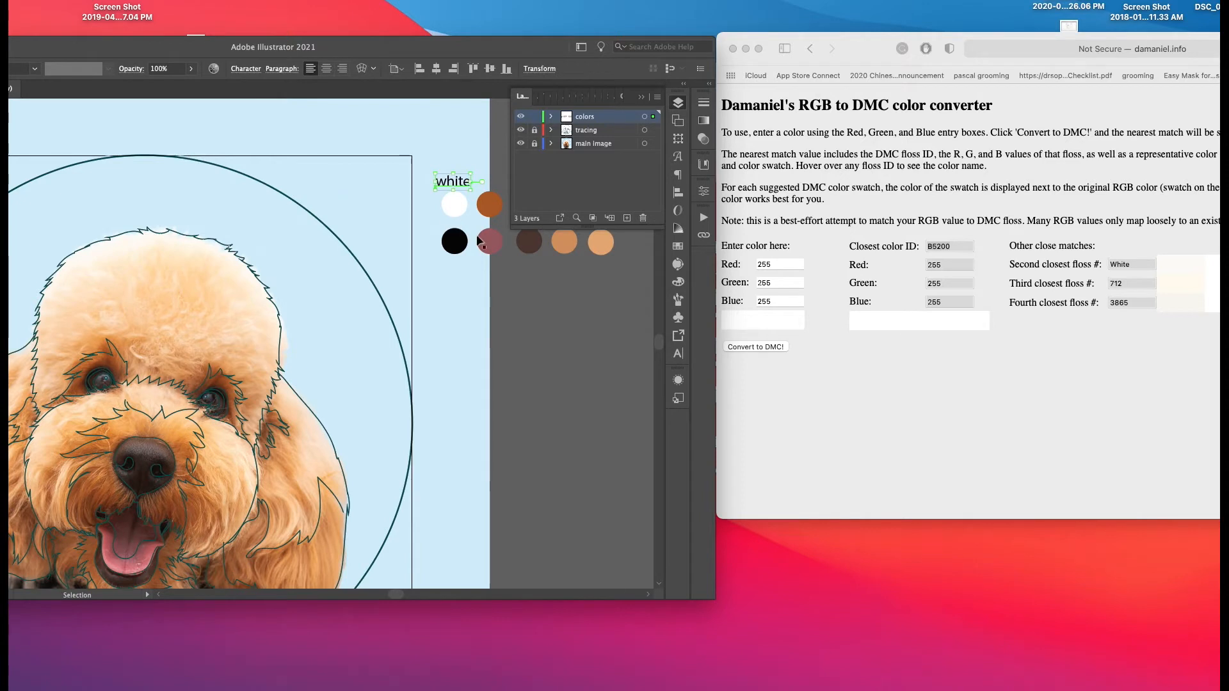
# Duplicate the "white" label, place the copy below the black circle and change its text to "black".
pyautogui.click(441, 237)
pyautogui.click(458, 185)
pyautogui.press('super+c')
pyautogui.press('super+v')
pyautogui.moveTo(261, 349); pyautogui.dragTo(446, 271)
pyautogui.doubleClick(445, 268)
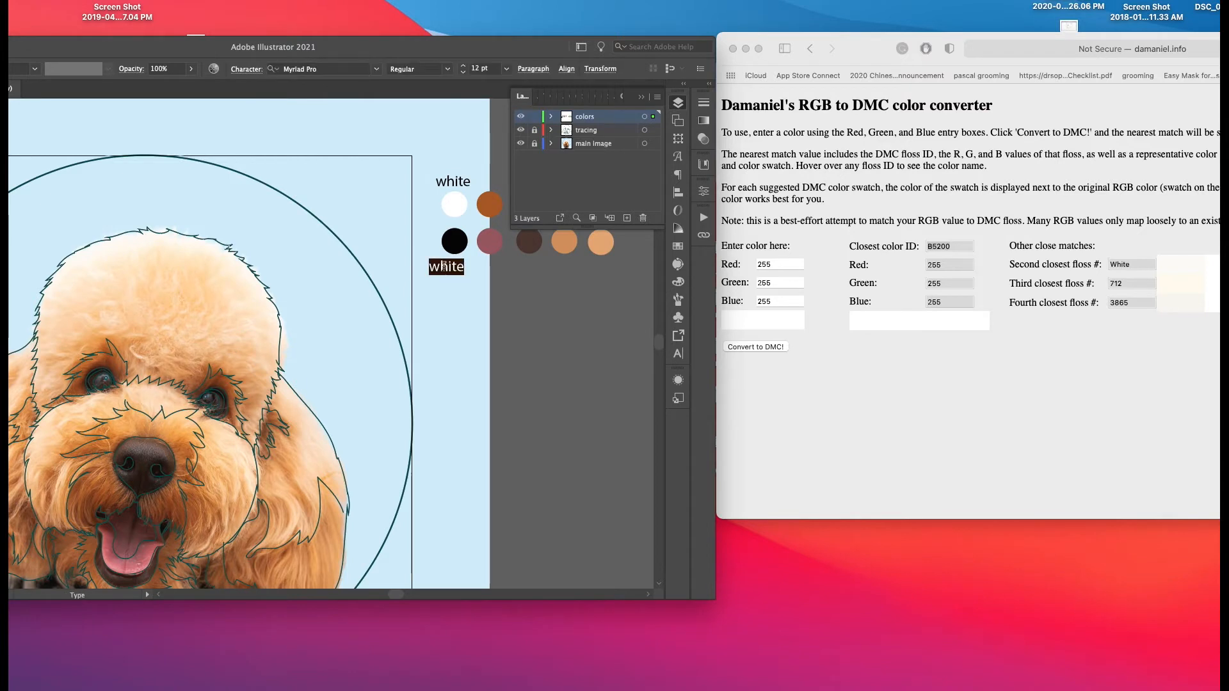
pyautogui.write('black')
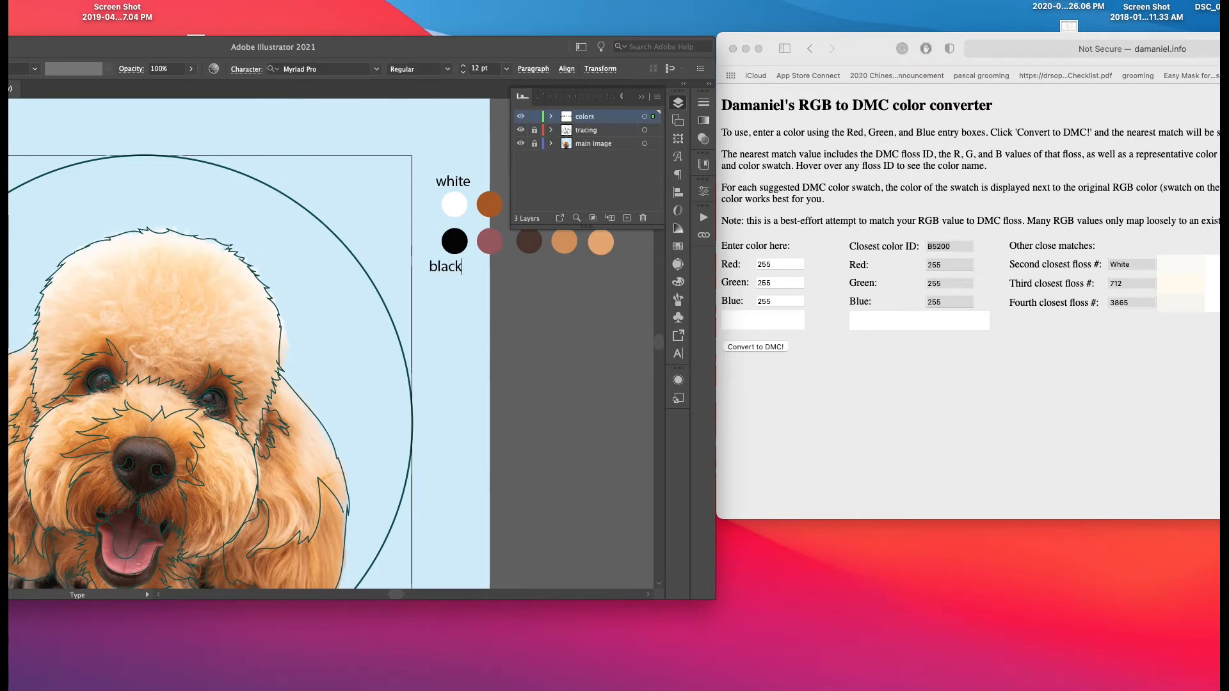
pyautogui.press('Escape')
pyautogui.click(133, 162)
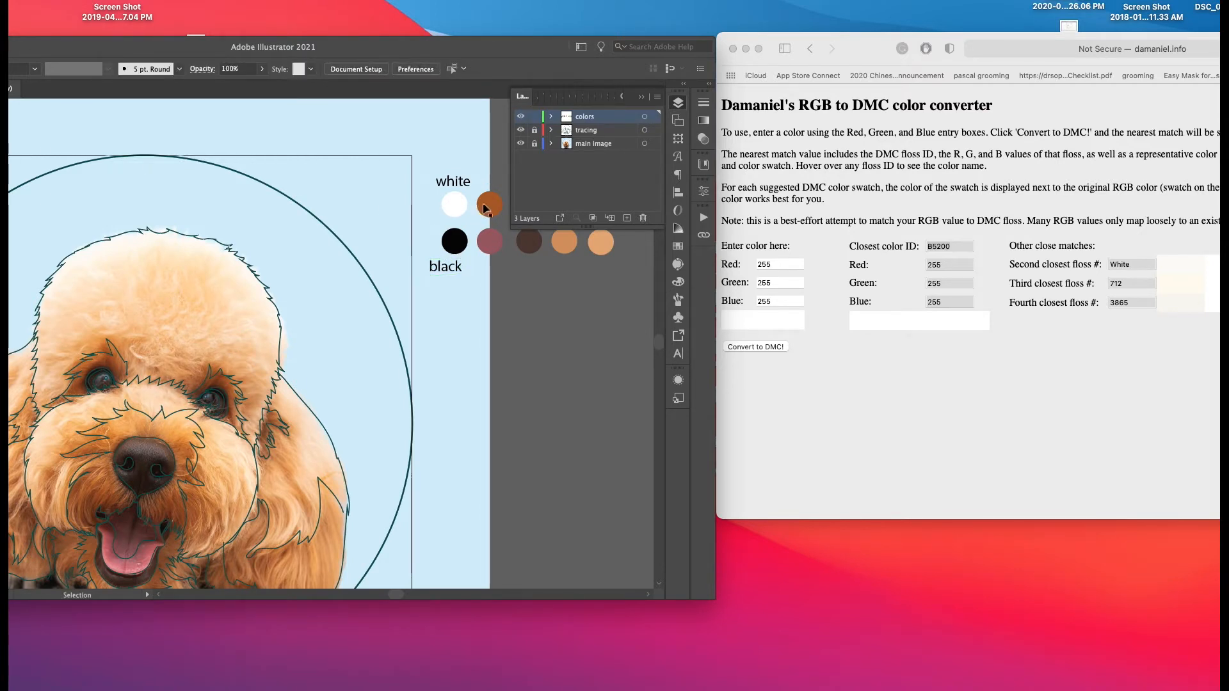
# Look up the fill of the orange-brown circle beside the white one and convert RGB 177, 98, 42 to DMC.
pyautogui.click(485, 208)
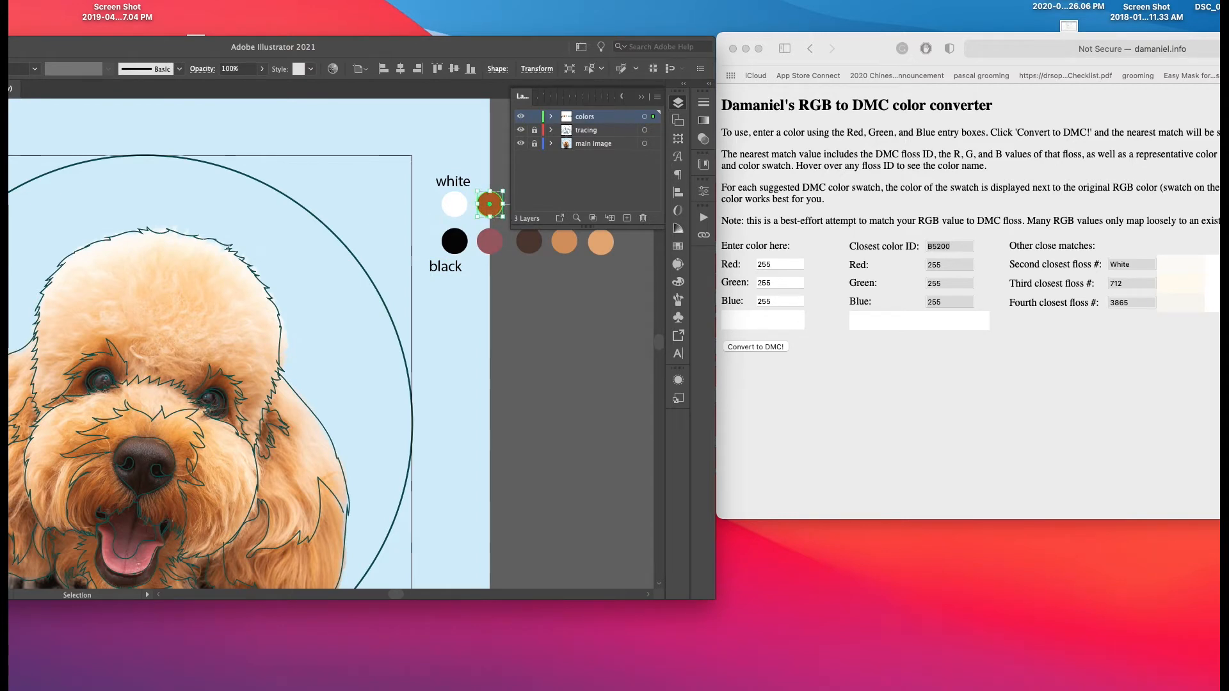
pyautogui.doubleClick(4, 307)
pyautogui.moveTo(271, 12); pyautogui.dragTo(269, 219)
pyautogui.click(798, 264)
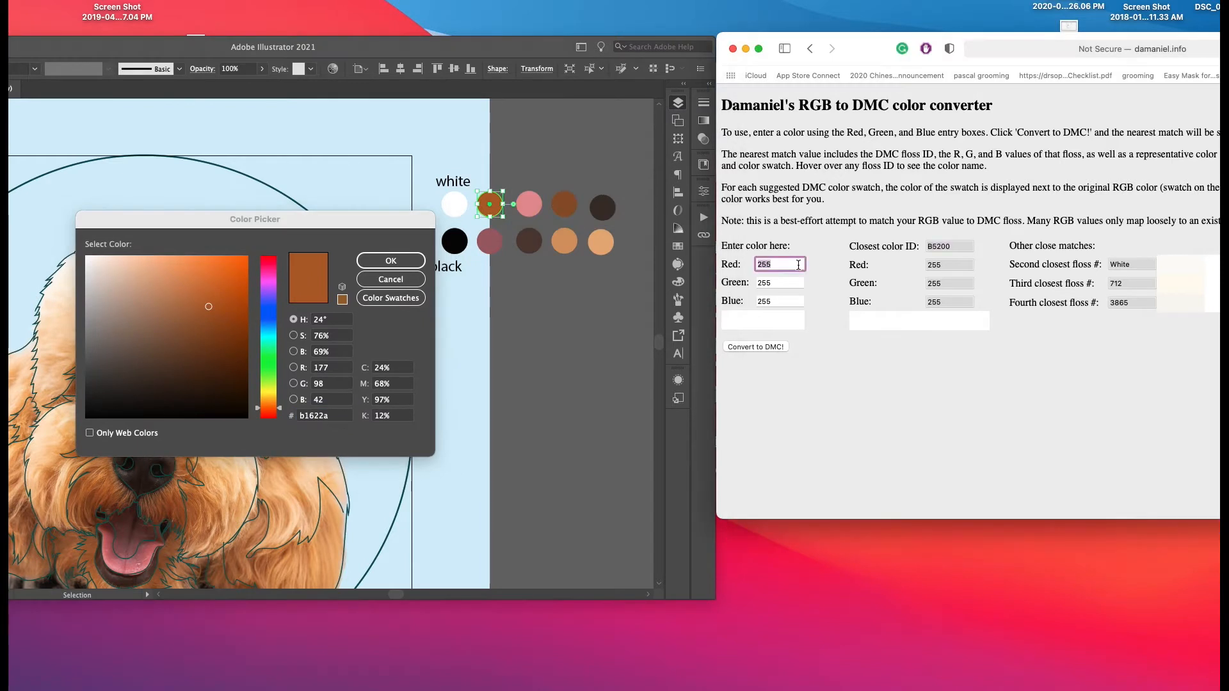
pyautogui.write('177')
pyautogui.click(795, 282)
pyautogui.doubleClick(795, 281)
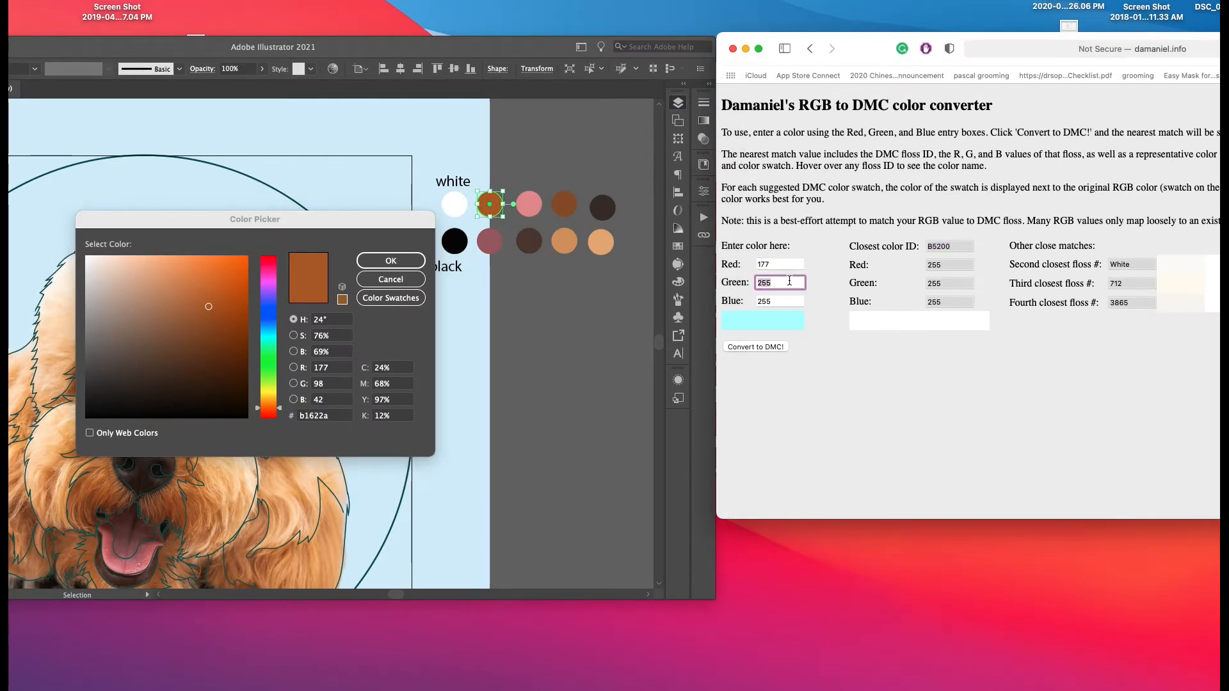
pyautogui.write('98')
pyautogui.press('Tab')
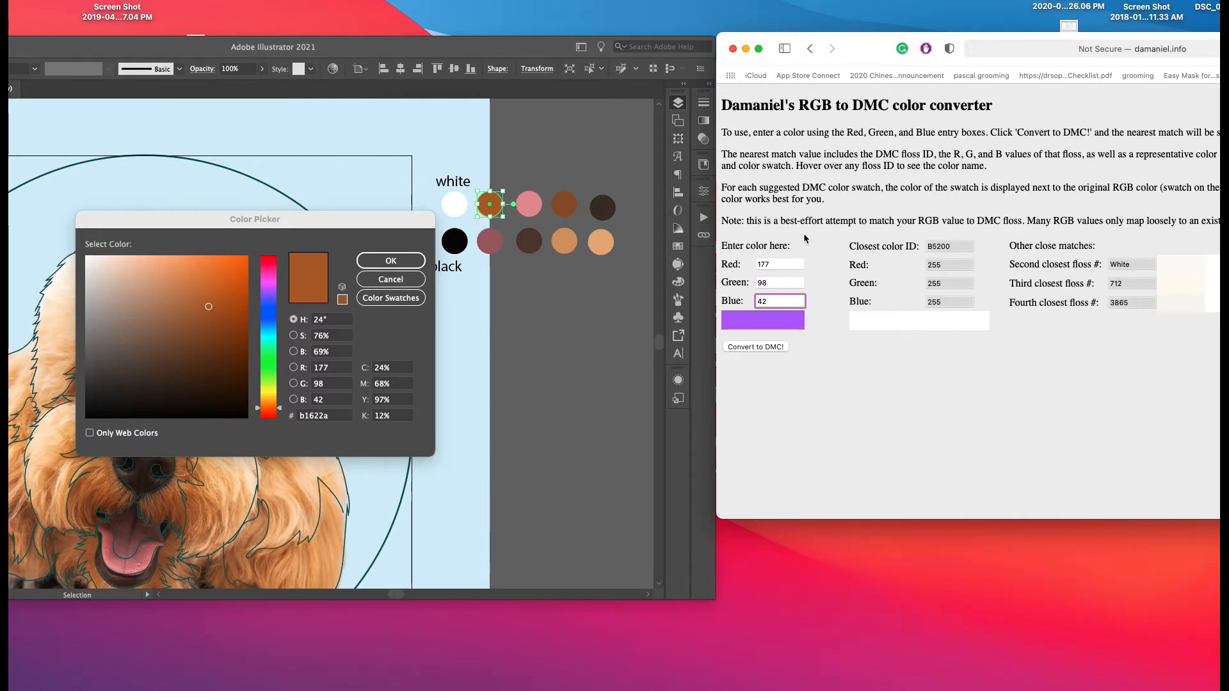
pyautogui.click(778, 348)
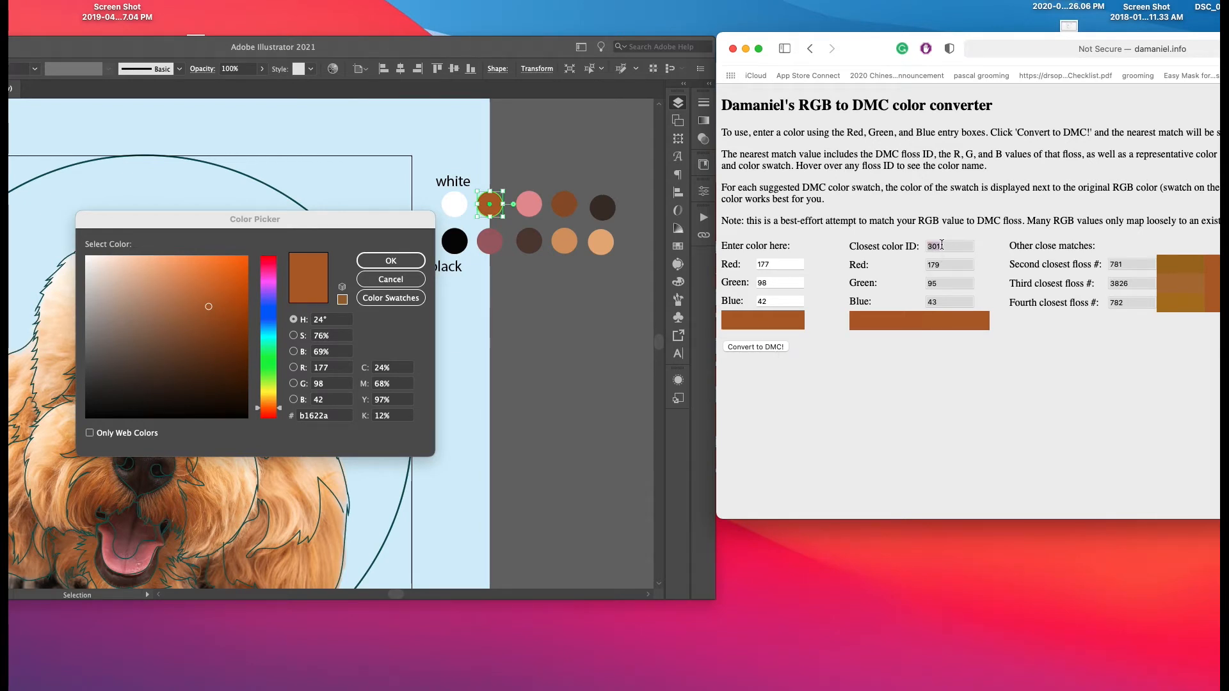
# Dismiss the Color Picker and place the copied DMC number 301 as a label above the orange-brown circle.
pyautogui.click(349, 256)
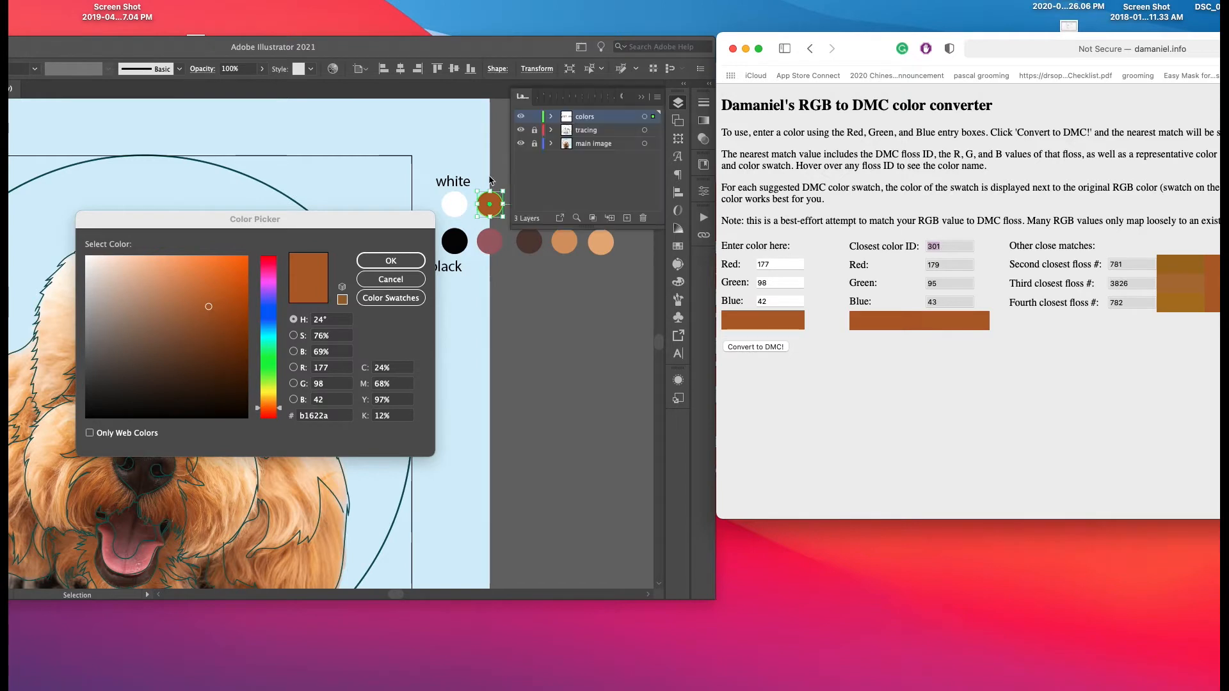
pyautogui.click(404, 282)
pyautogui.click(491, 170)
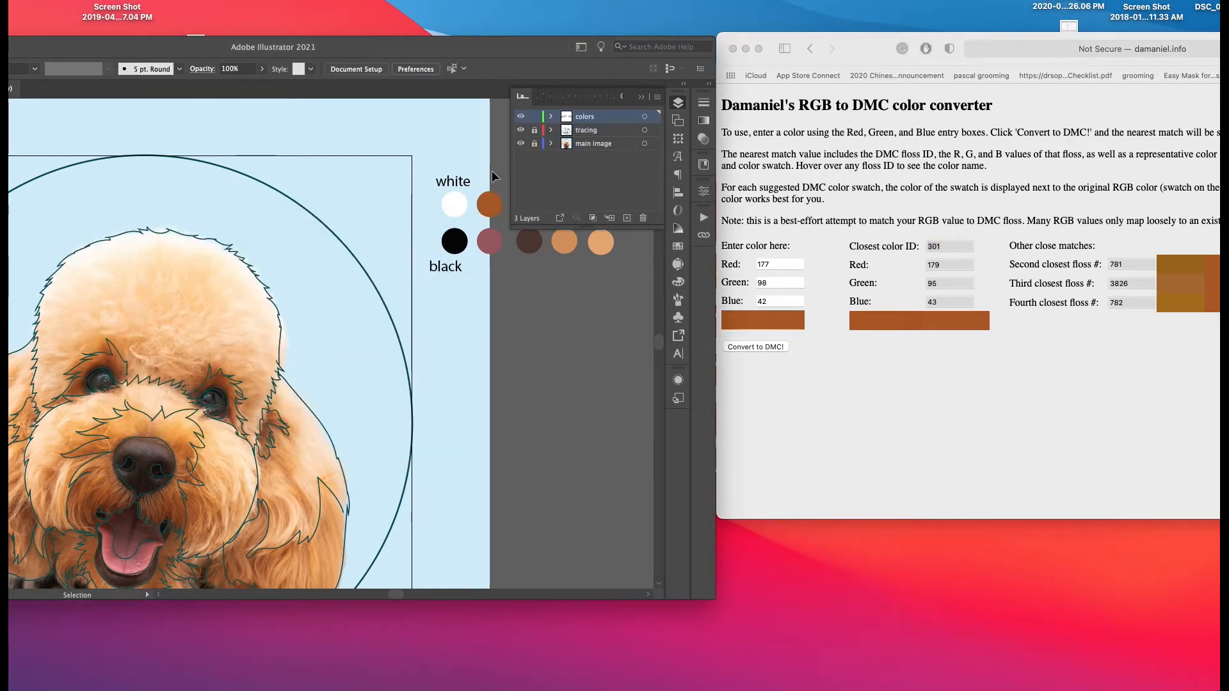
pyautogui.press('super+v')
pyautogui.moveTo(262, 352); pyautogui.dragTo(493, 181)
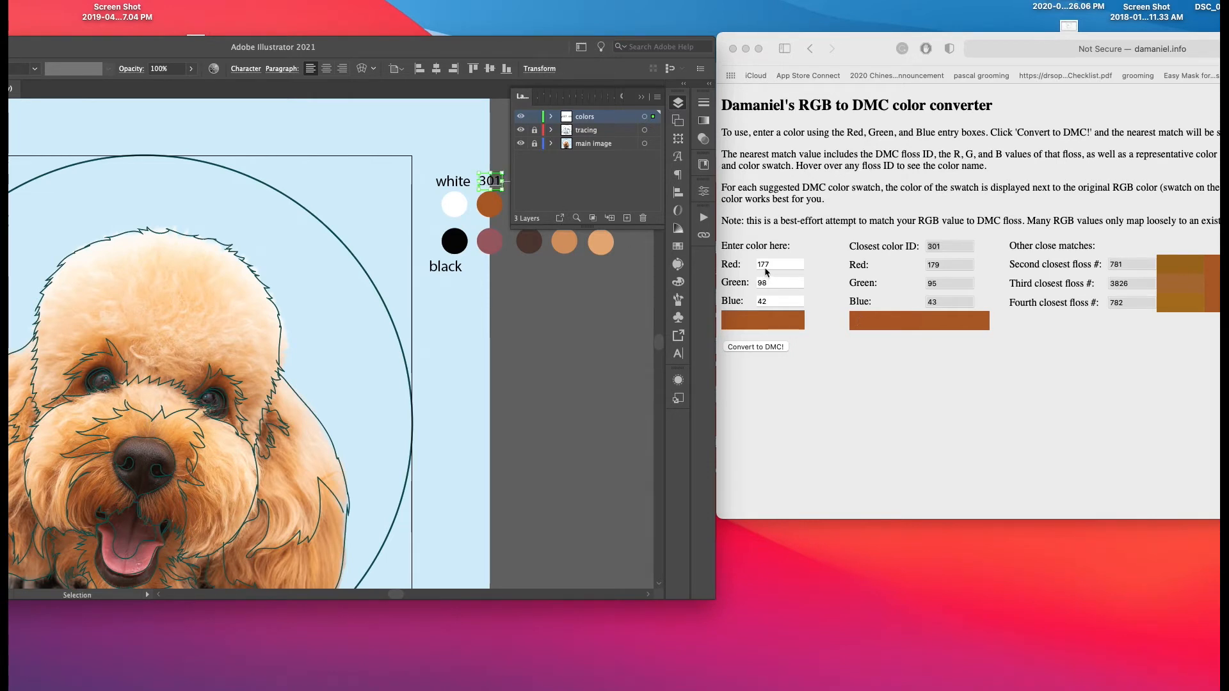
# Look up the fill of the dusty-rose circle beside the black one and convert RGB 160, 98, 105 to DMC.
pyautogui.click(642, 98)
pyautogui.click(529, 161)
pyautogui.click(489, 233)
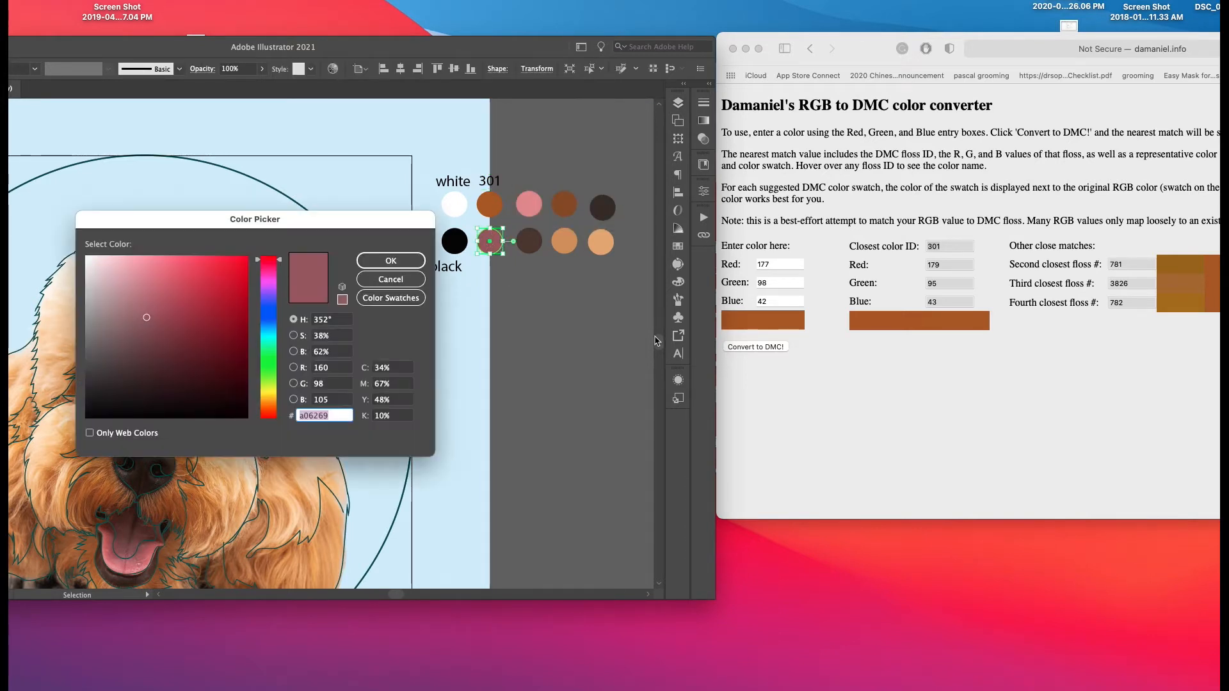
pyautogui.moveTo(785, 264); pyautogui.dragTo(753, 261)
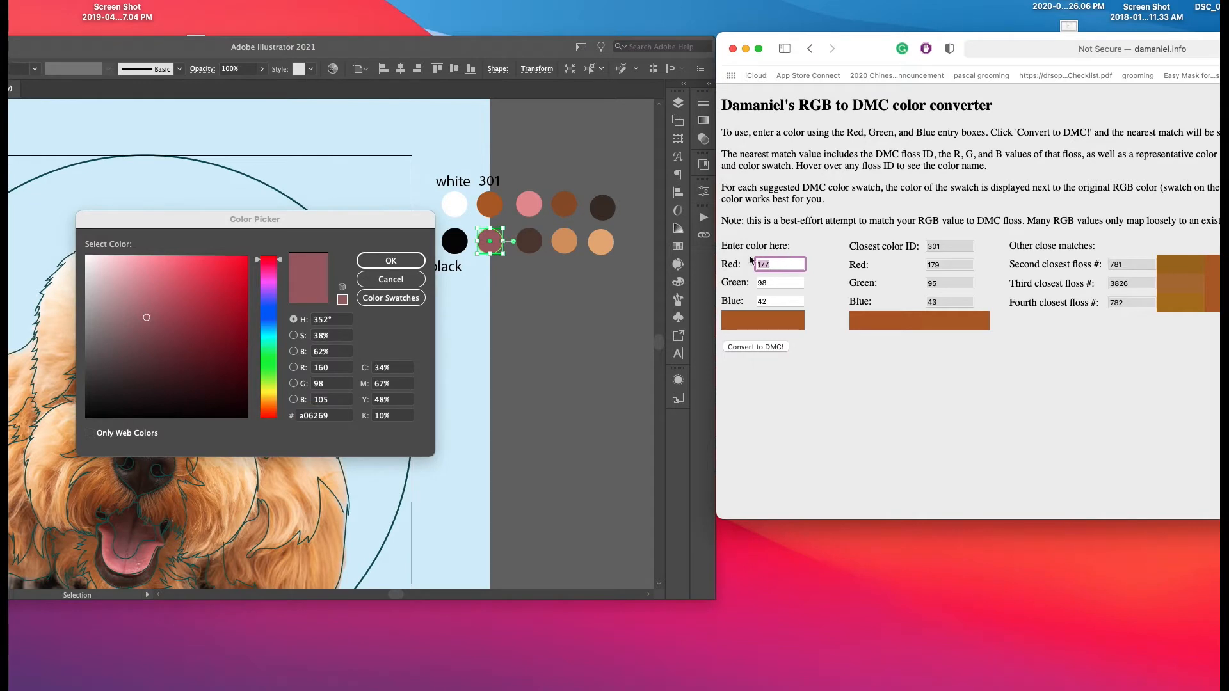
pyautogui.write('160')
pyautogui.press('Tab')
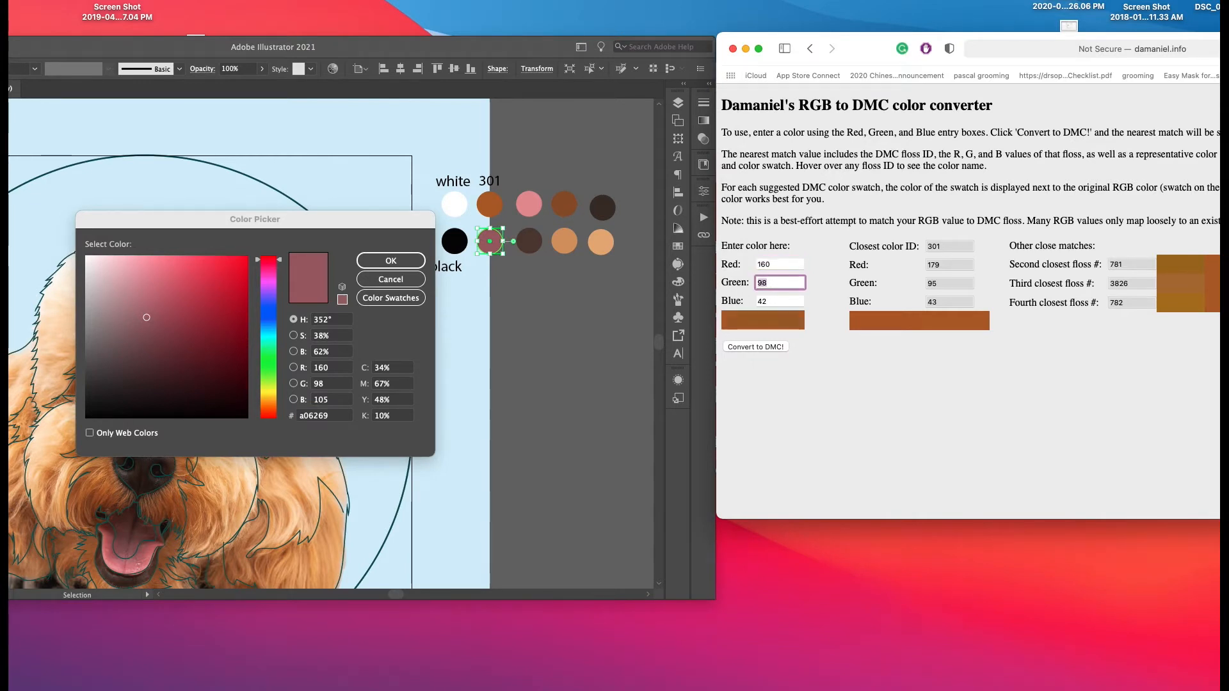
pyautogui.press('Tab')
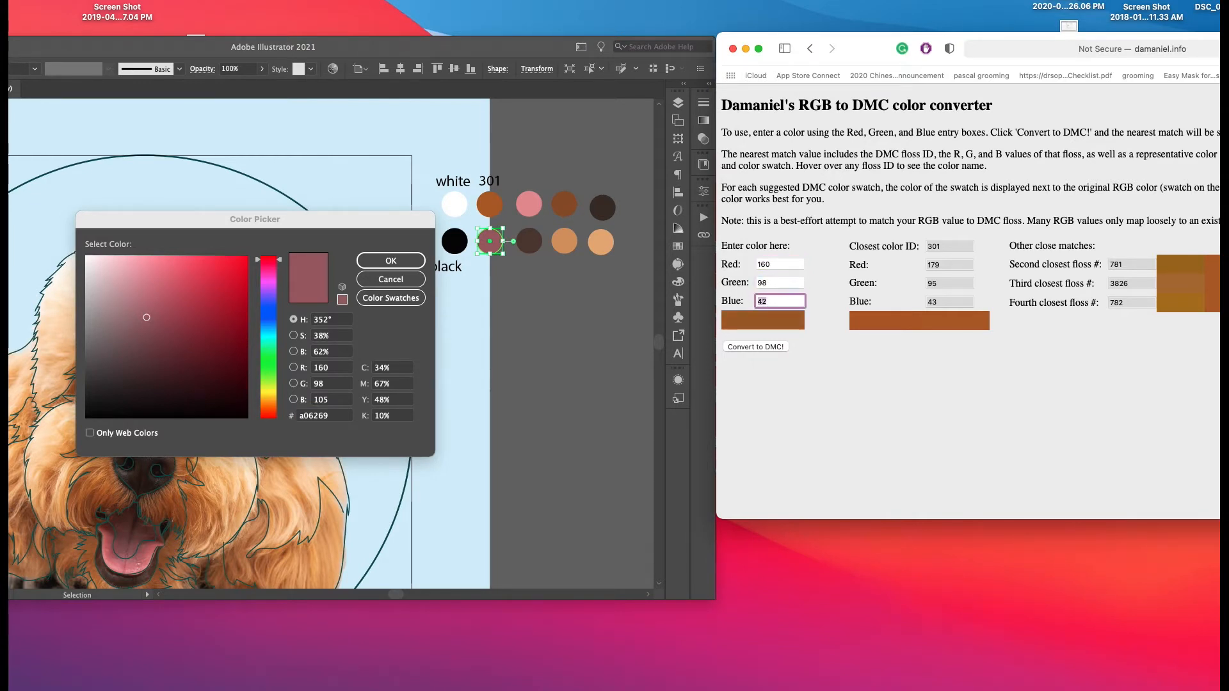
pyautogui.write('105')
pyautogui.click(766, 346)
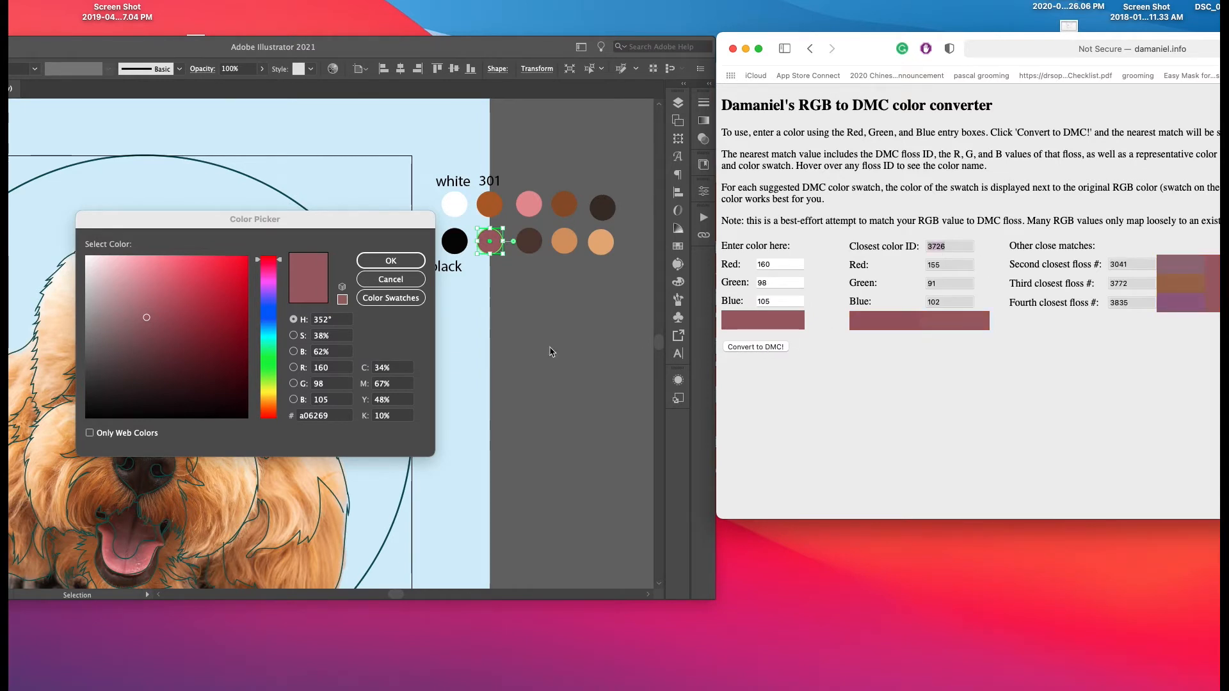
# Dismiss the Color Picker and place the copied DMC number 3726 as a label below the dusty-rose circle.
pyautogui.click(391, 279)
pyautogui.click(391, 279)
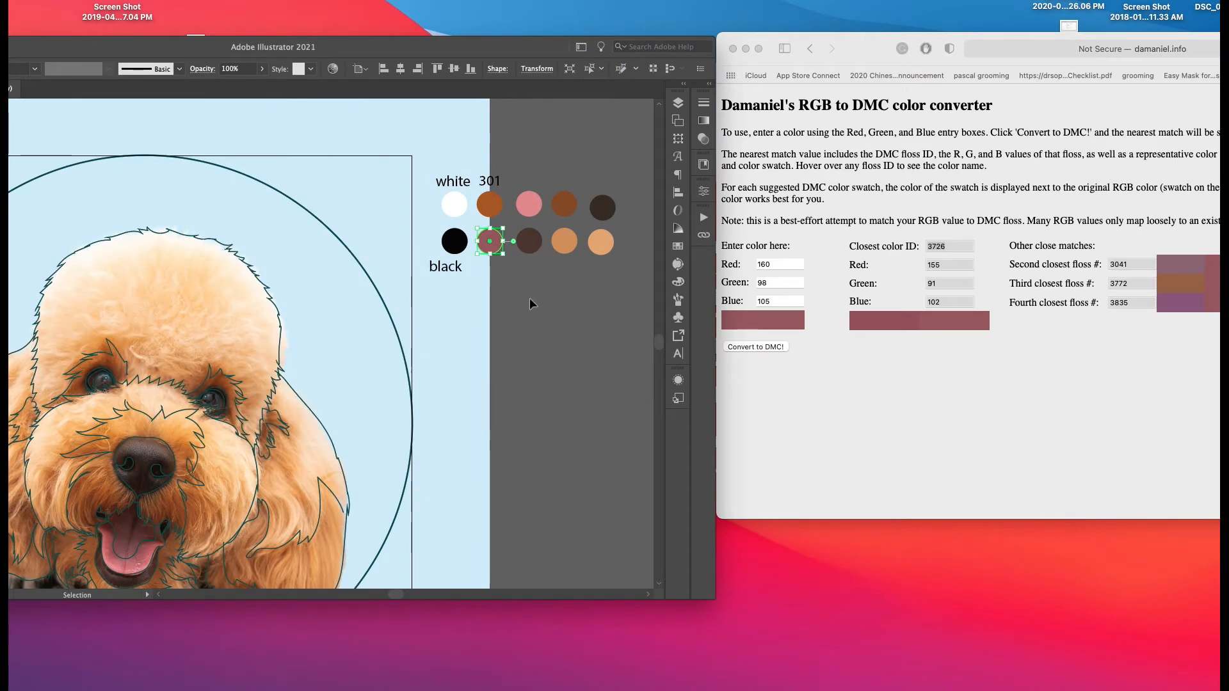
pyautogui.press('cmd+v')
pyautogui.moveTo(276, 342); pyautogui.dragTo(506, 268)
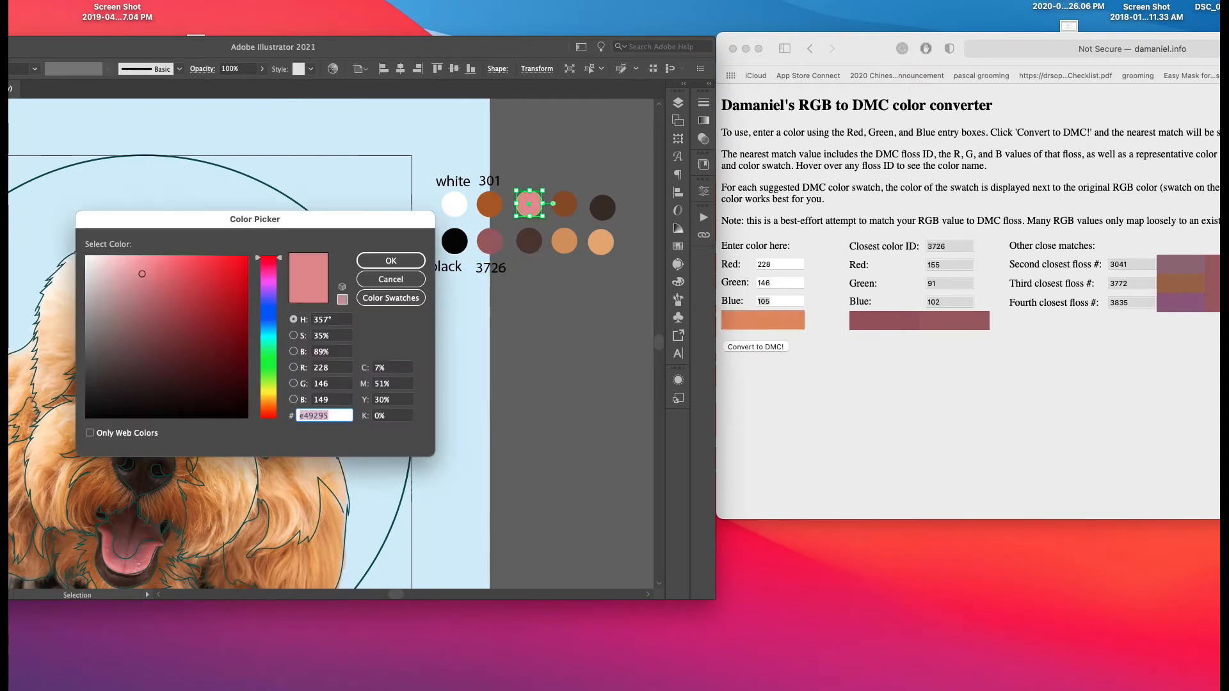
# Enter the light pink circle's fill values, RGB 228, 146, 149, in the converter and convert them to DMC.
pyautogui.click(336, 369)
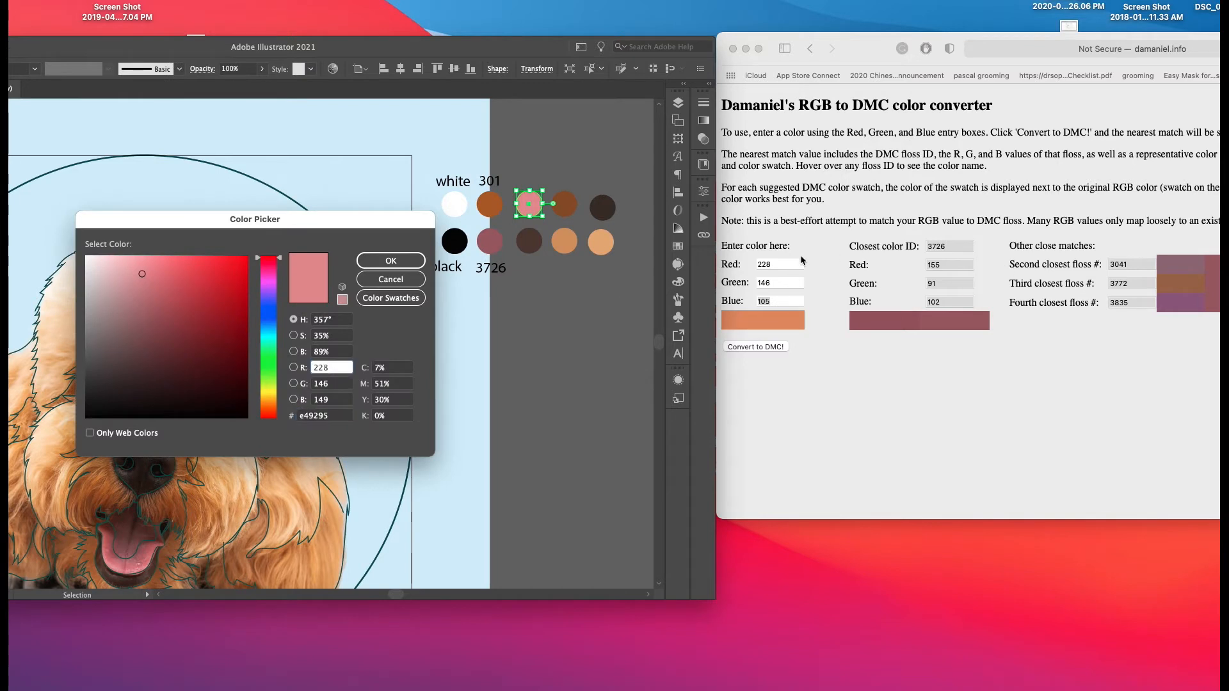
pyautogui.click(796, 267)
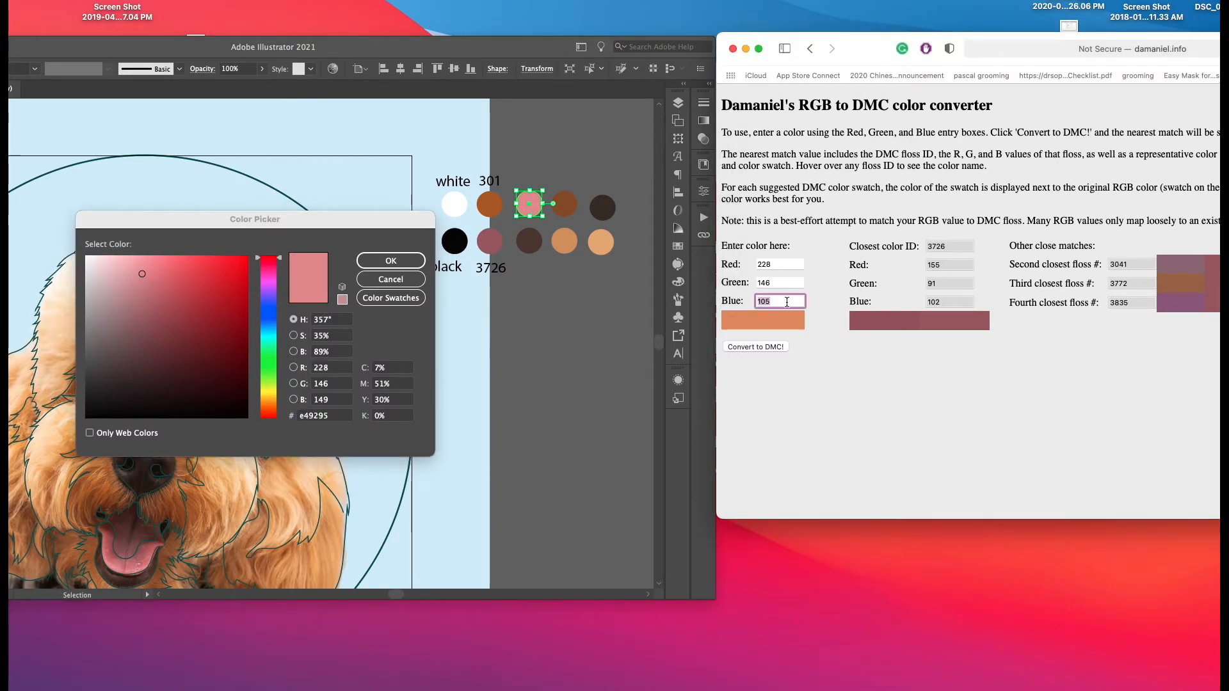
pyautogui.write('149')
pyautogui.click(778, 348)
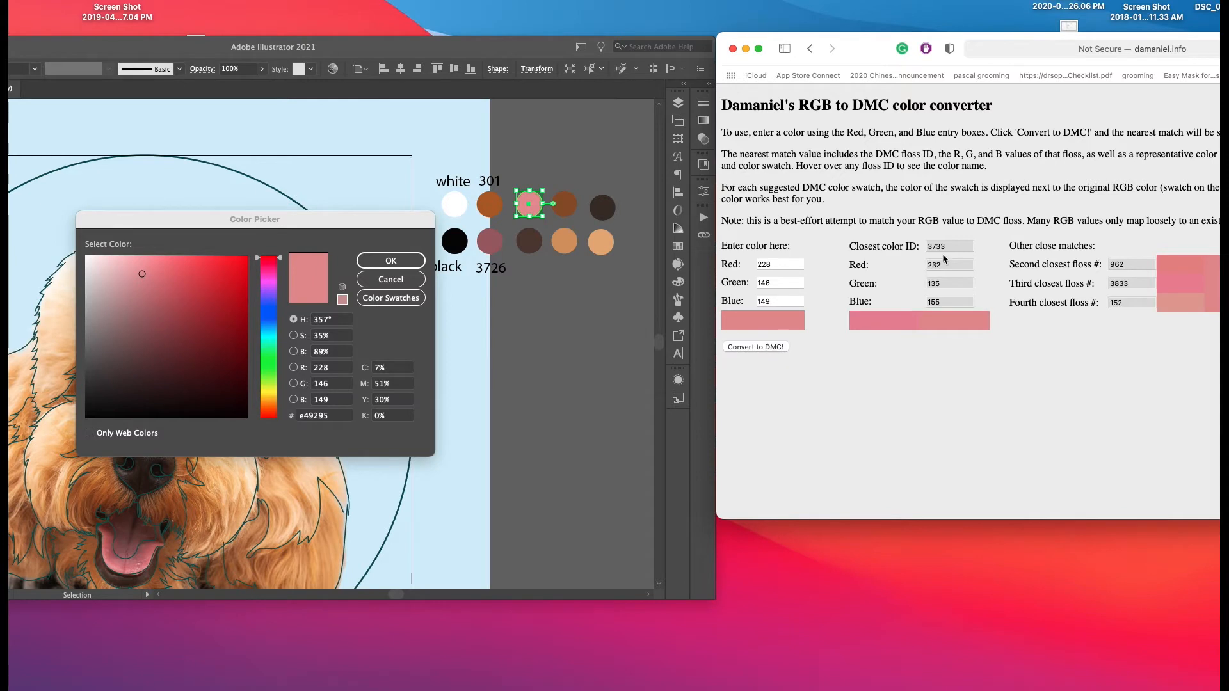
# Copy the closest DMC color ID, 3733, from the converter for the light pink circle.
pyautogui.press('super+Tab')
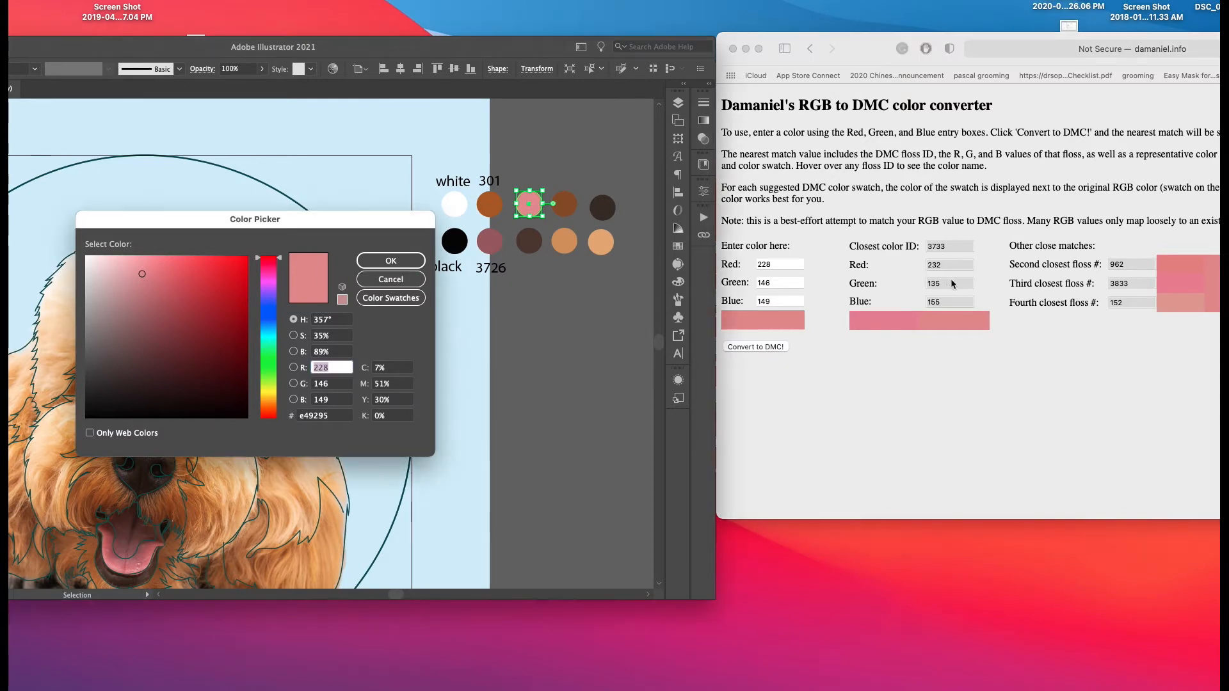
pyautogui.click(946, 247)
pyautogui.doubleClick(944, 247)
pyautogui.press('super+c')
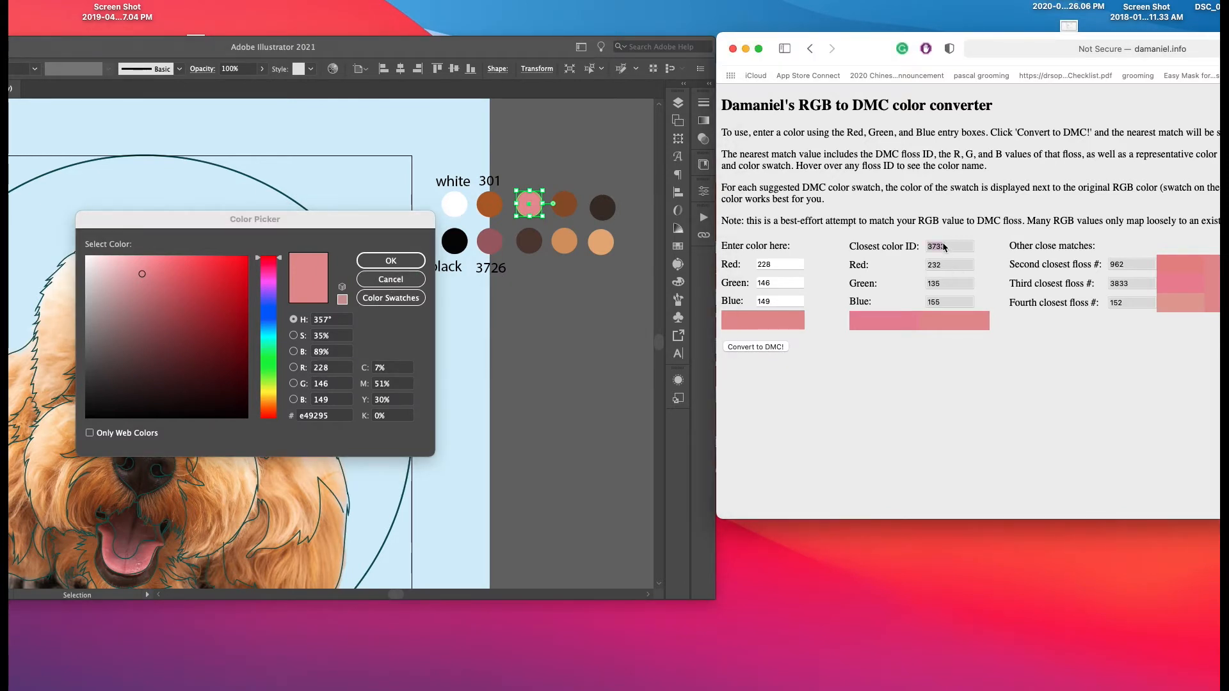
pyautogui.press('super+Tab')
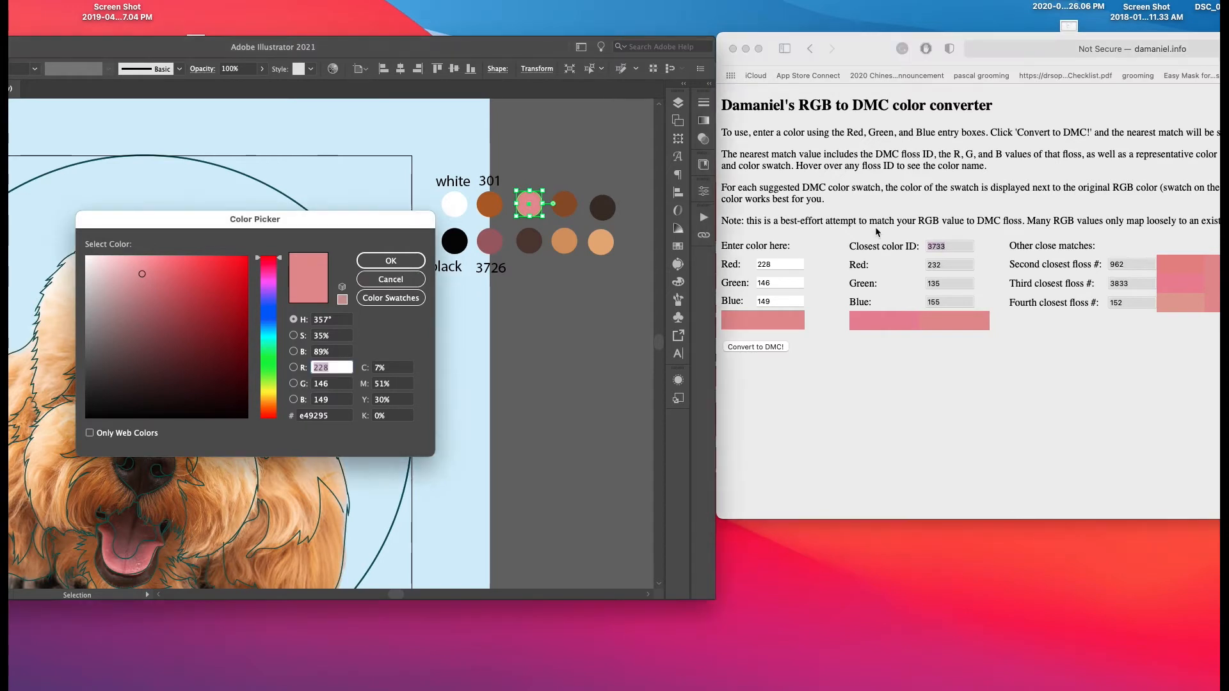
pyautogui.press('super+Tab')
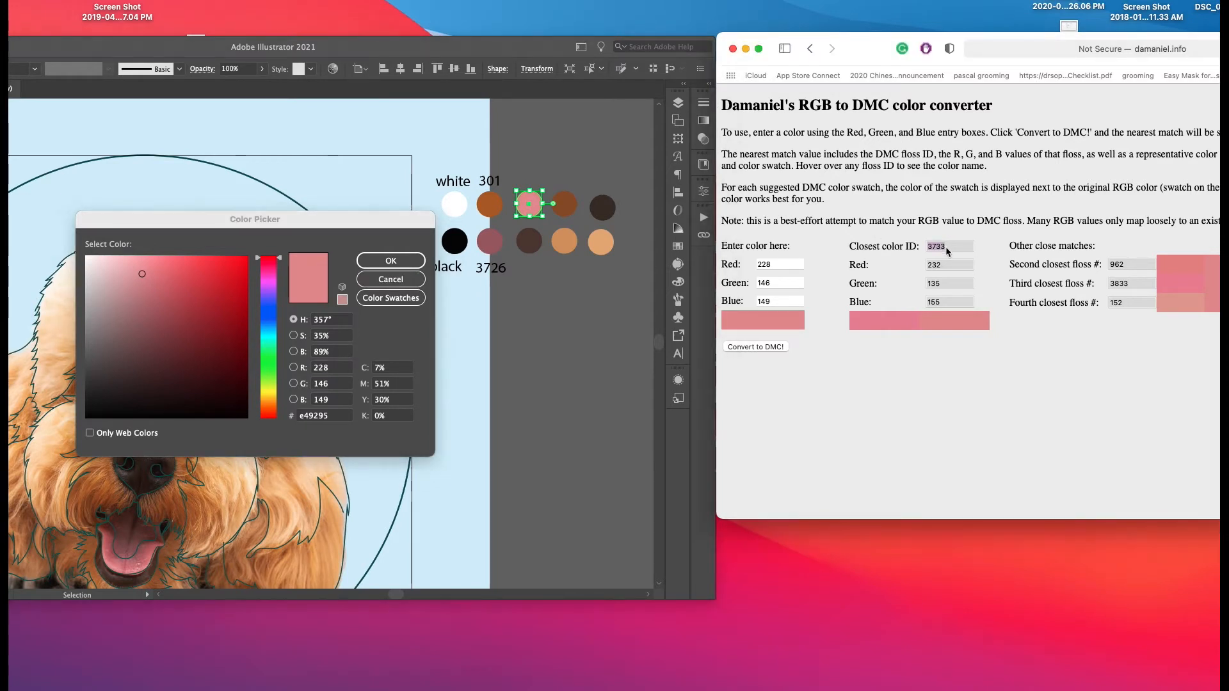
# Dismiss the Color Picker and place the copied DMC number 3733 as a label above the light pink circle.
pyautogui.click(378, 283)
pyautogui.click(379, 282)
pyautogui.click(516, 356)
pyautogui.press('a')
pyautogui.press('super+v')
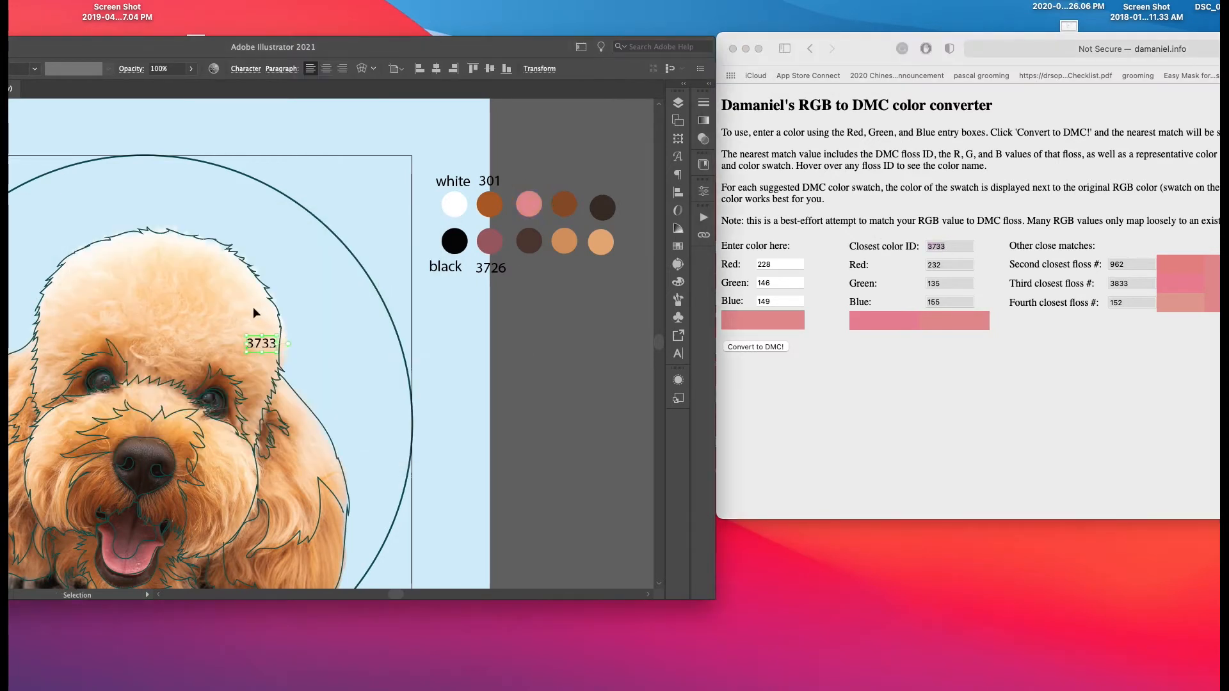
pyautogui.moveTo(268, 345); pyautogui.dragTo(532, 179)
# Look up the fill of the dark brown circle below the light pink one and convert RGB 82, 61, 54 to DMC.
pyautogui.click(531, 254)
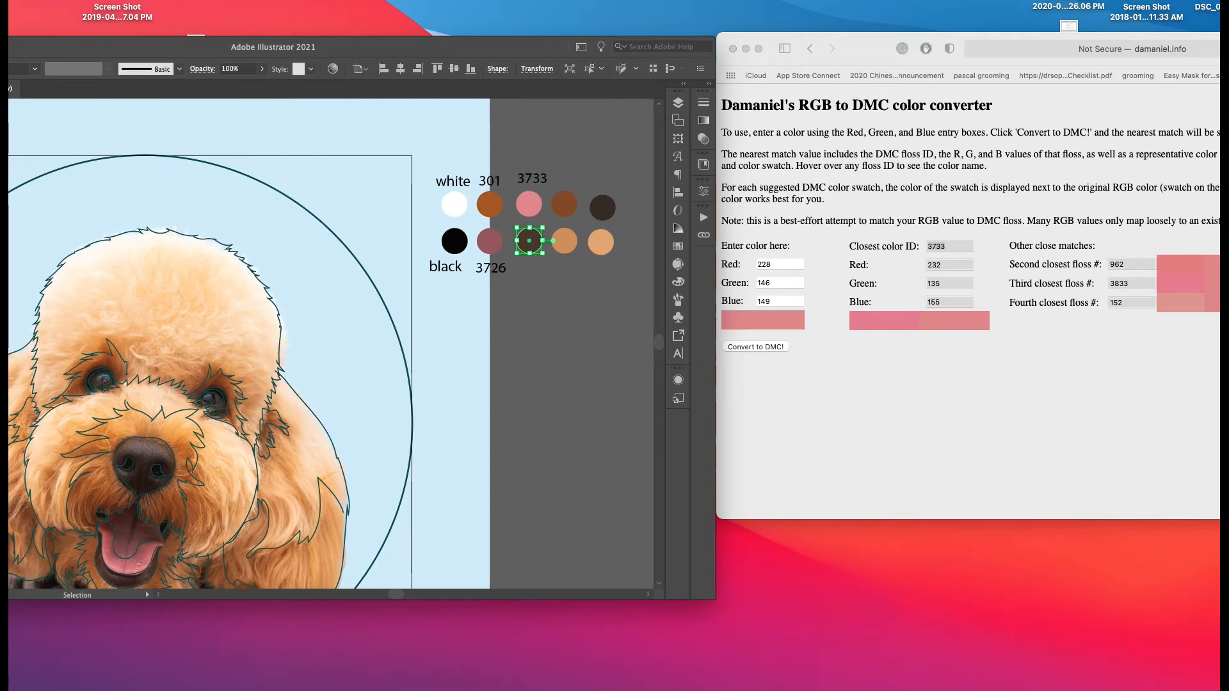
pyautogui.doubleClick(769, 262)
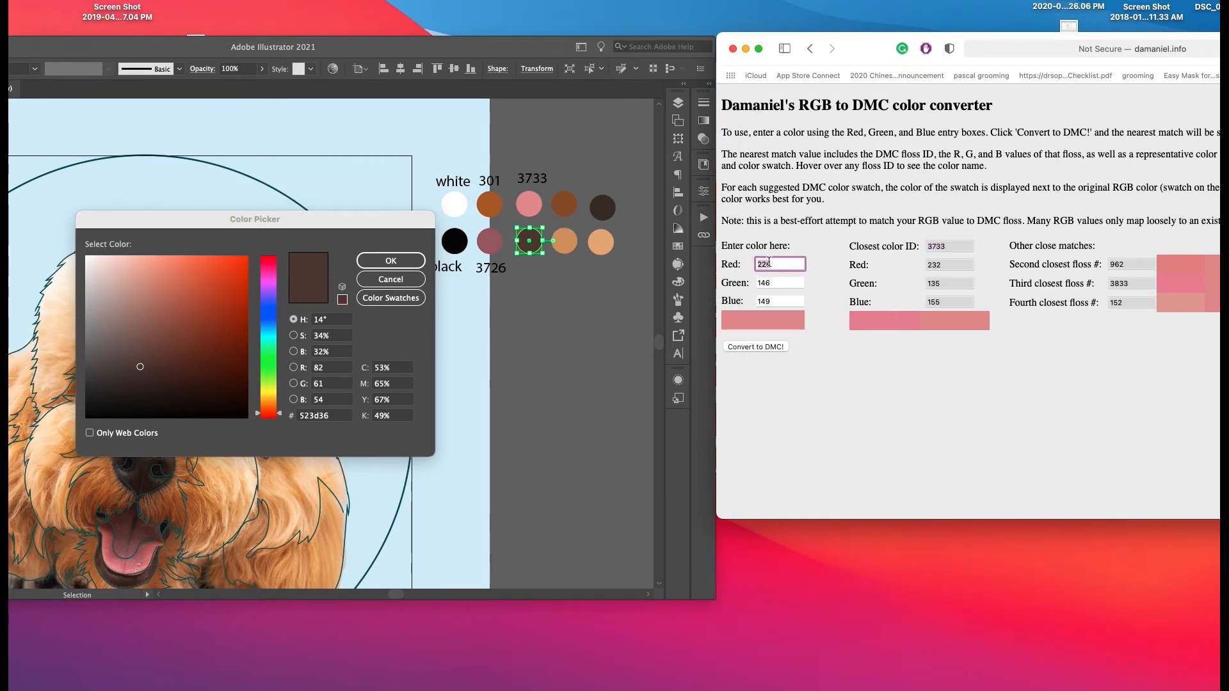
pyautogui.write('82')
pyautogui.press('Tab')
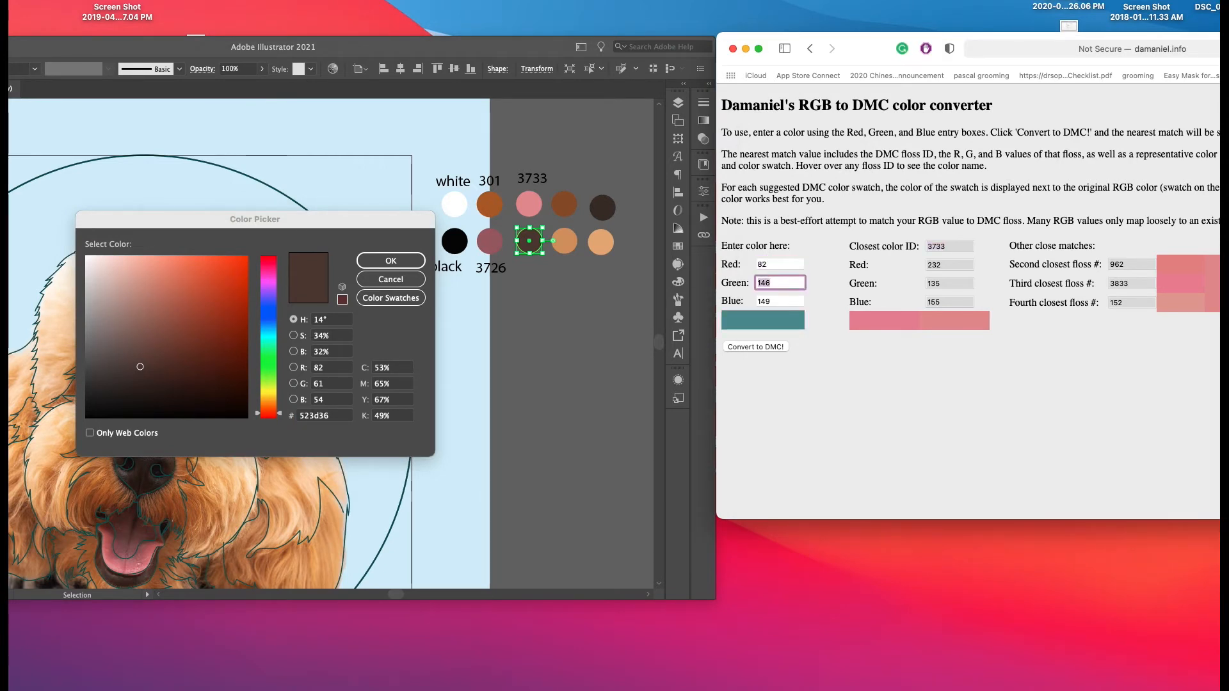
pyautogui.write('61')
pyautogui.press('Tab')
pyautogui.write('54')
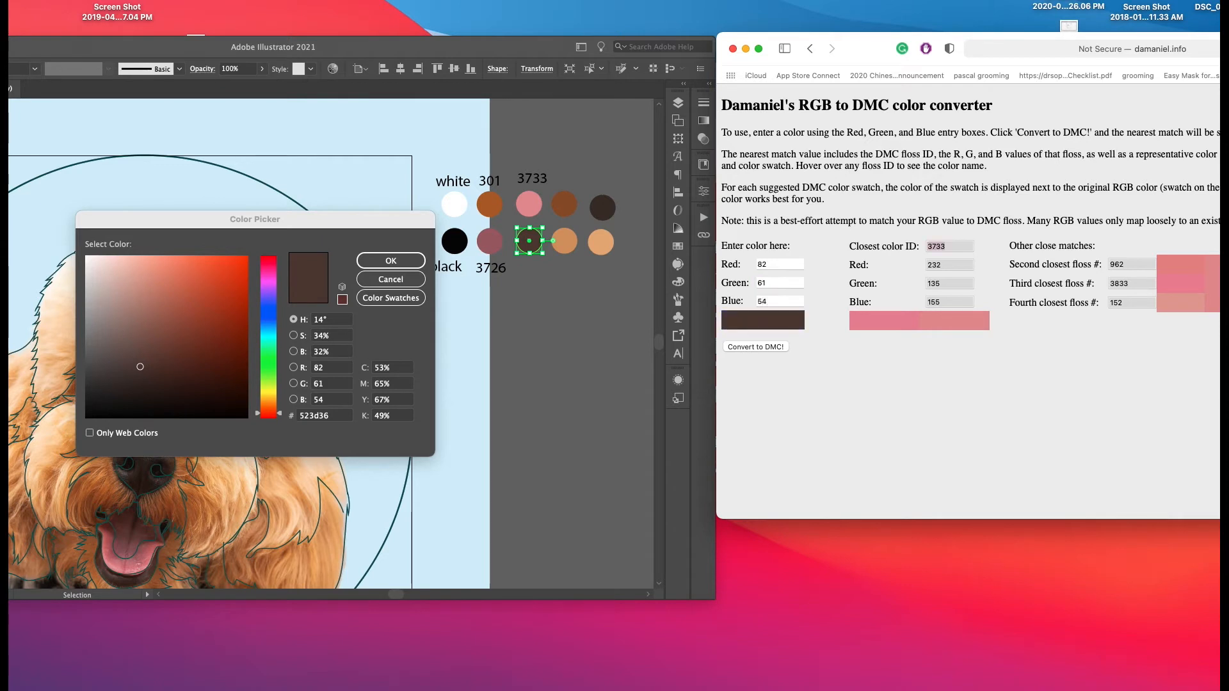
pyautogui.click(744, 347)
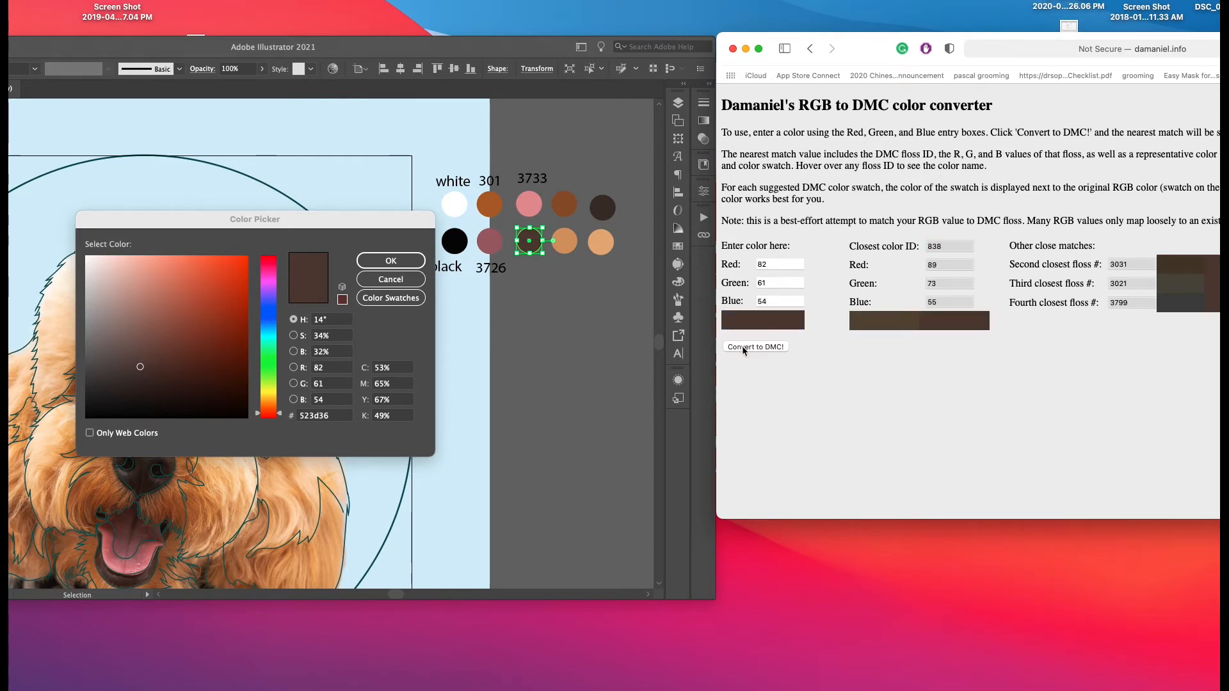
# Copy the closest DMC color ID, 838, and place it as a label below the dark brown circle beside the dusty-rose one.
pyautogui.doubleClick(947, 242)
pyautogui.press('cmd+c')
pyautogui.click(406, 275)
pyautogui.click(383, 280)
pyautogui.press('cmd+v')
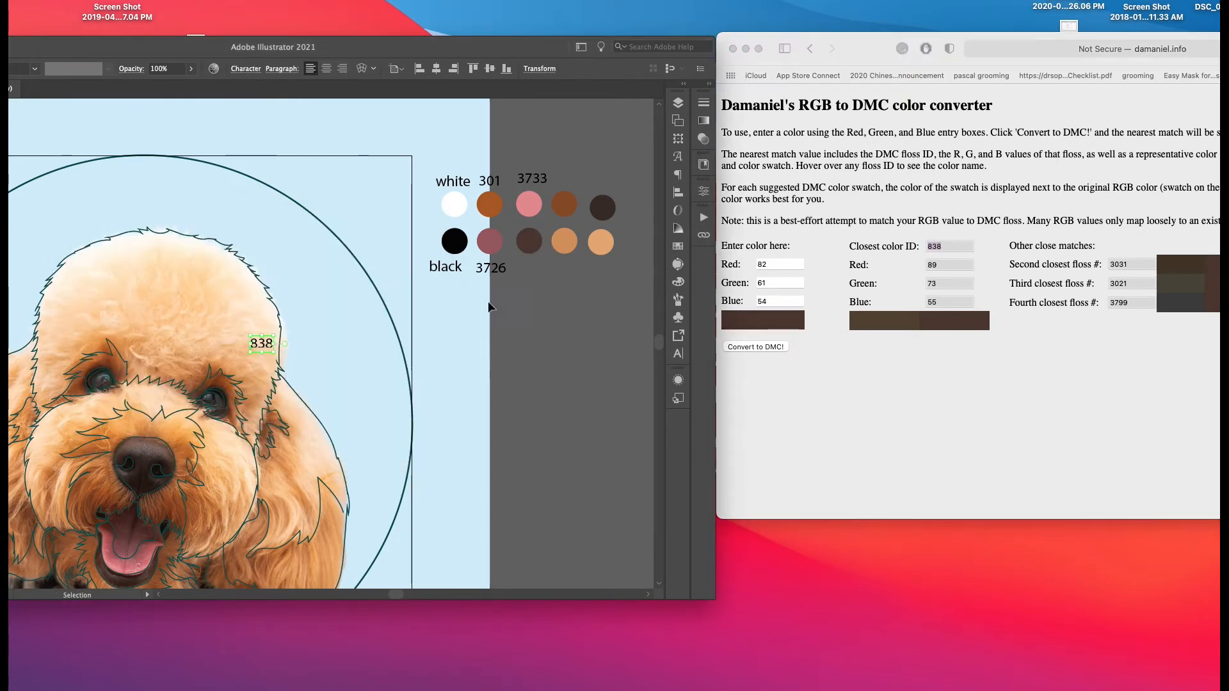
pyautogui.moveTo(282, 345); pyautogui.dragTo(556, 264)
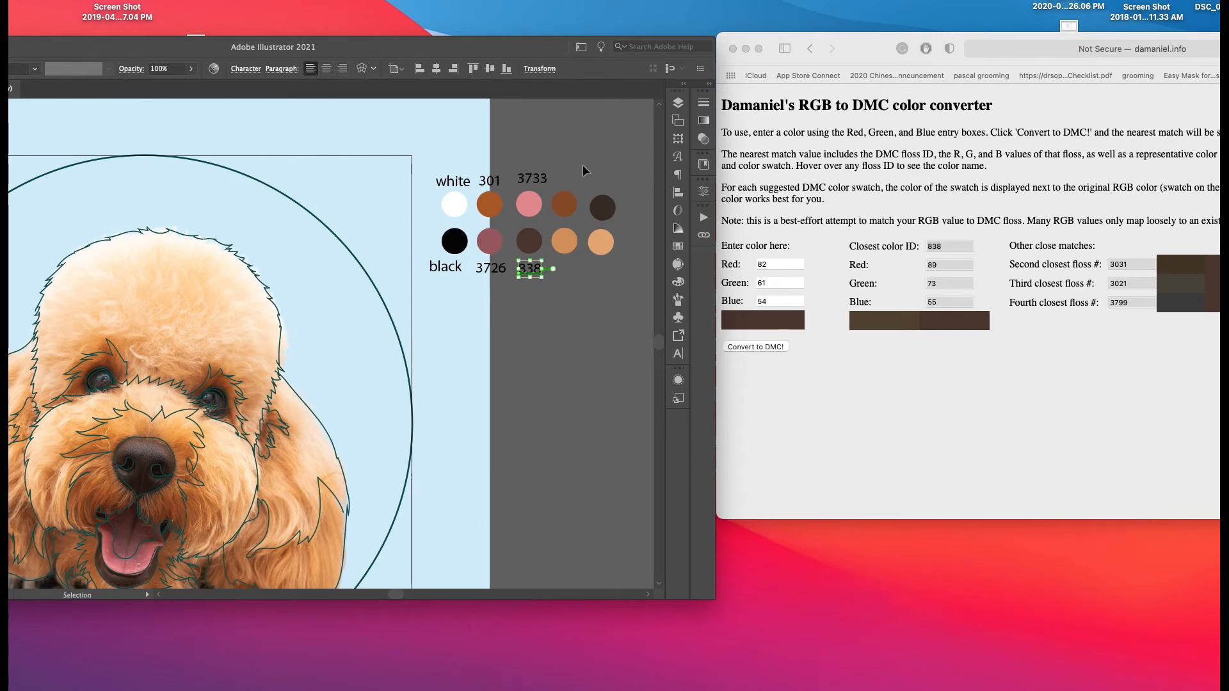
# Look up the fill of the reddish-brown circle beside the light pink one and convert RGB 143, 83, 43 to DMC.
pyautogui.click(564, 204)
pyautogui.doubleClick(2, 321)
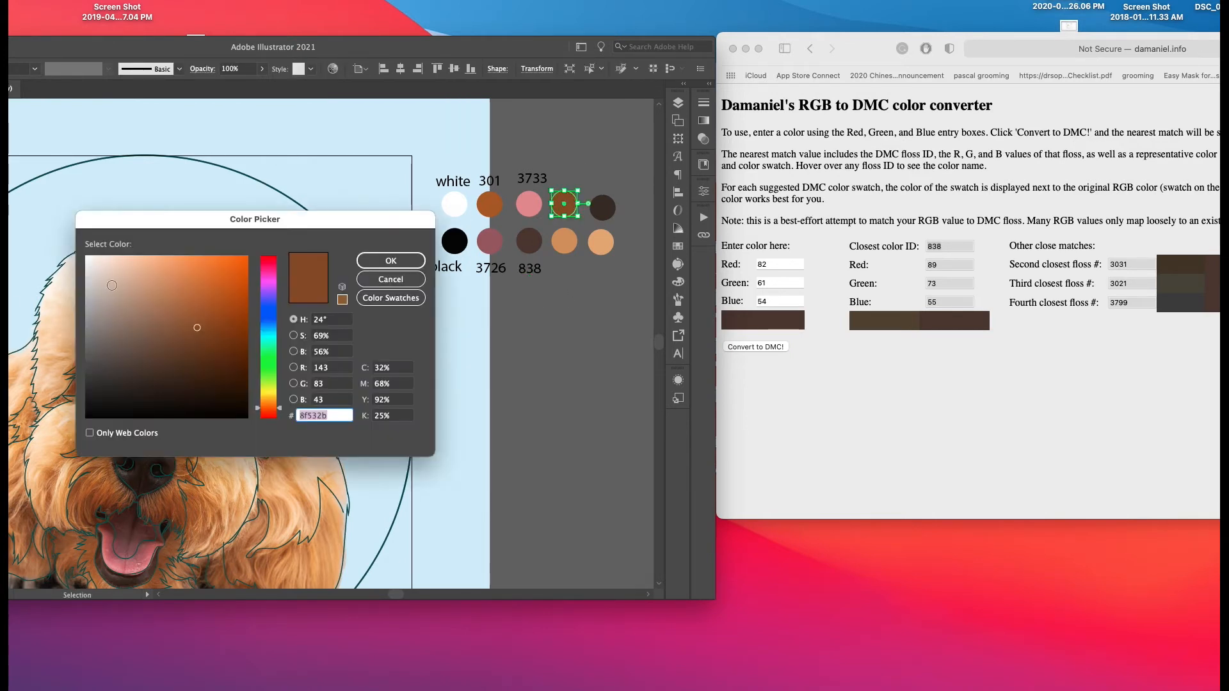
pyautogui.doubleClick(772, 264)
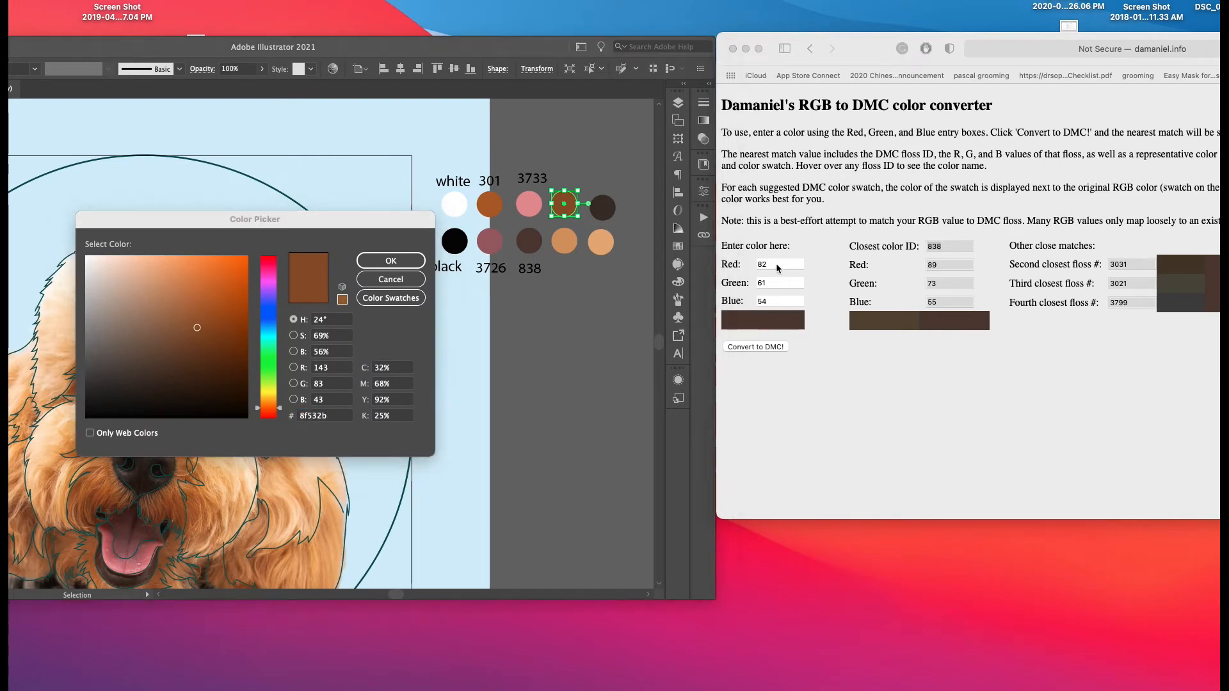
pyautogui.write('143')
pyautogui.press('Tab')
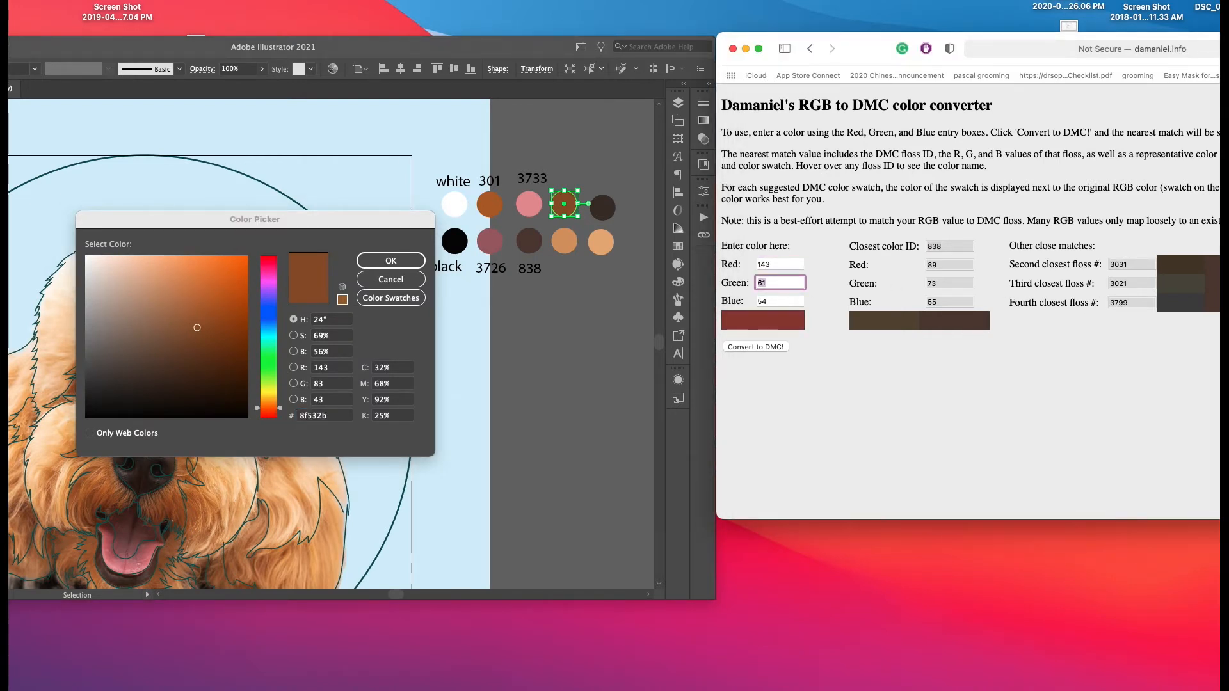
pyautogui.write('83')
pyautogui.press('Tab')
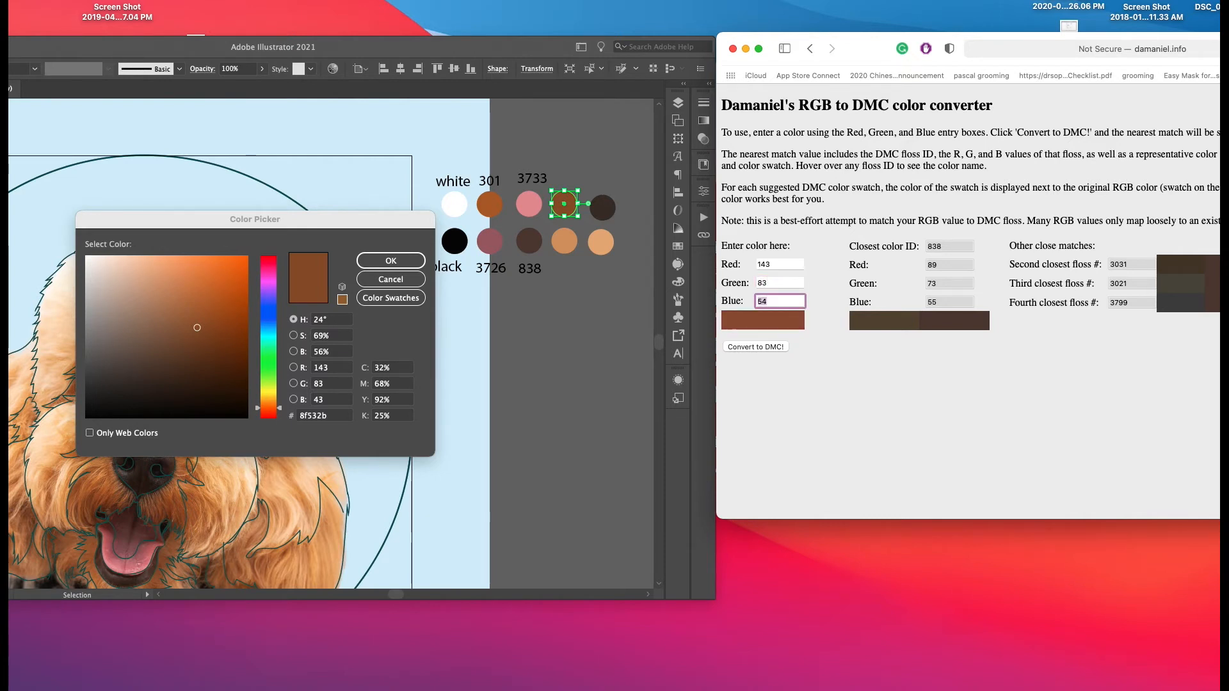
pyautogui.write('4')
pyautogui.click(745, 350)
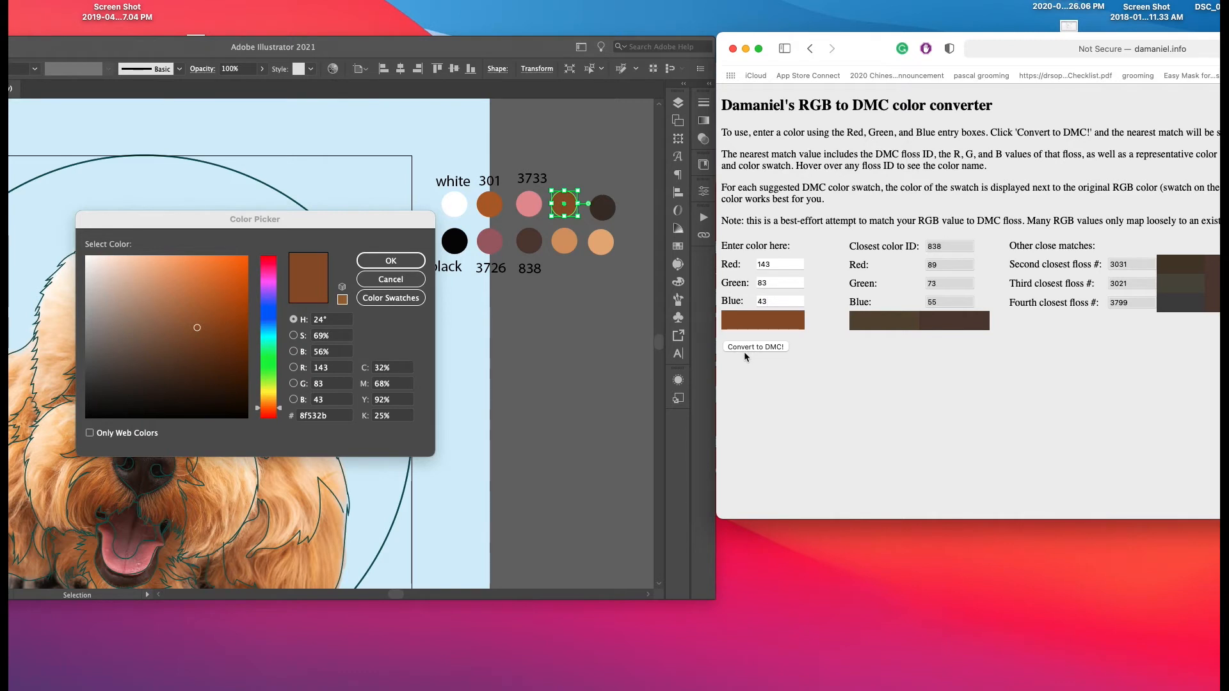
pyautogui.click(750, 346)
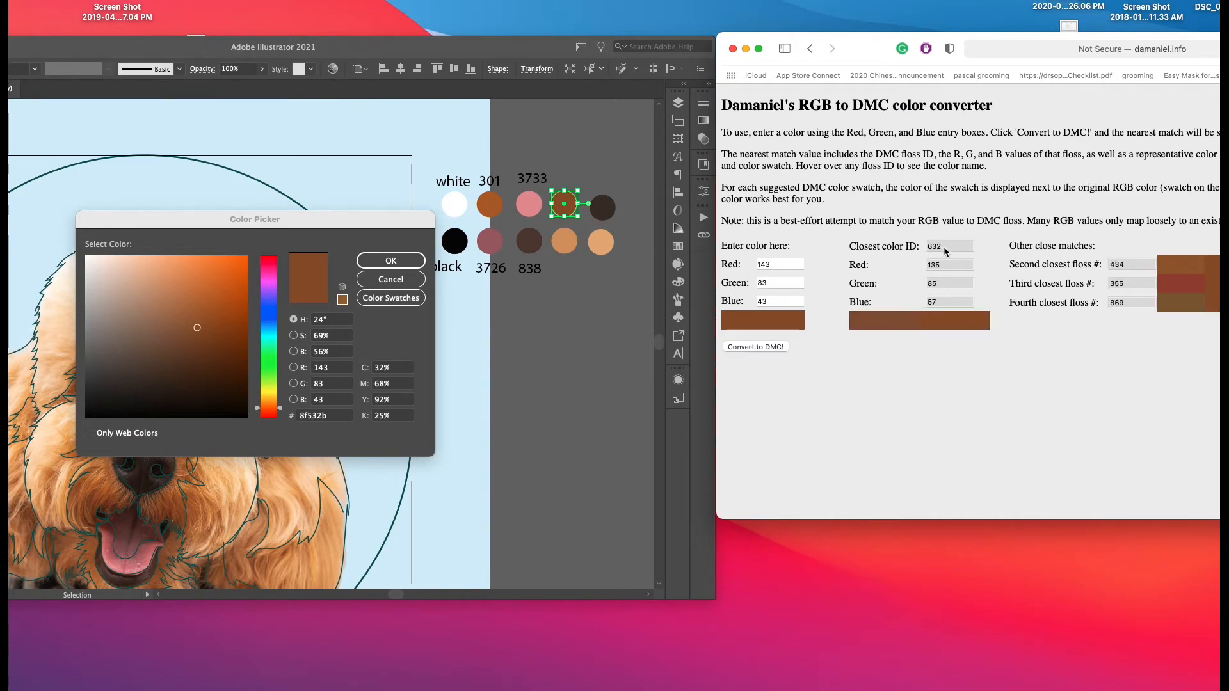
# Dismiss the Color Picker and place DMC number 632 at its original size as a label above the reddish-brown circle.
pyautogui.click(379, 278)
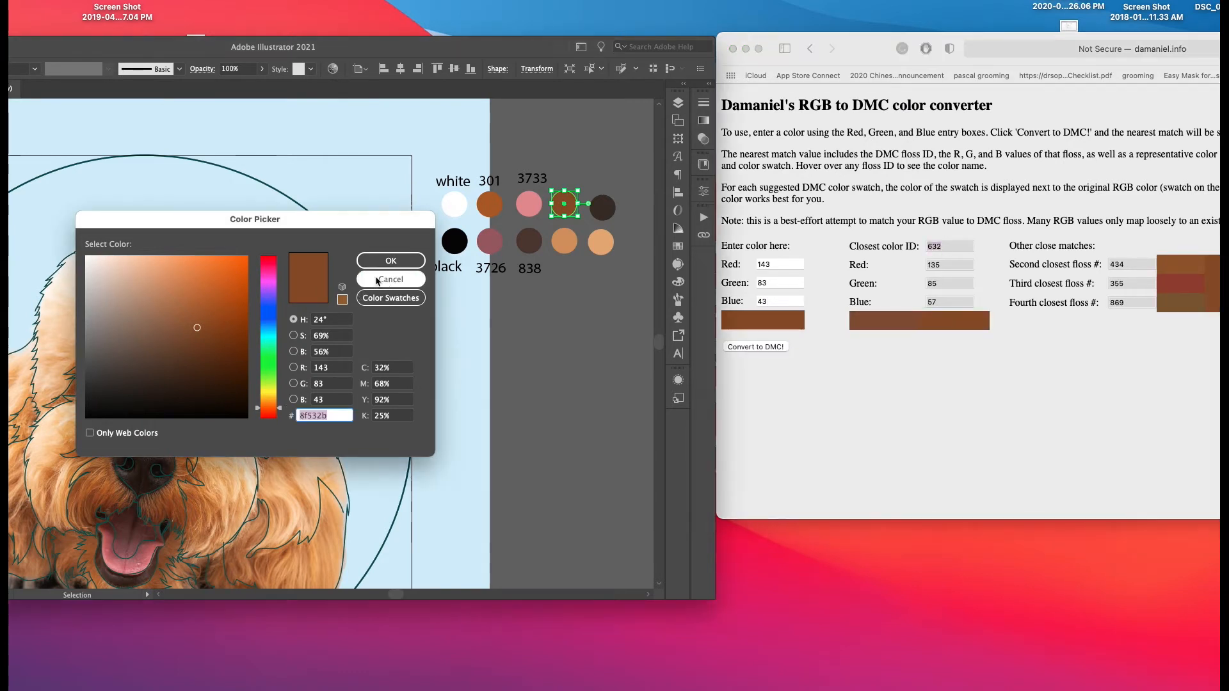
pyautogui.click(385, 280)
pyautogui.click(557, 371)
pyautogui.press('super+v')
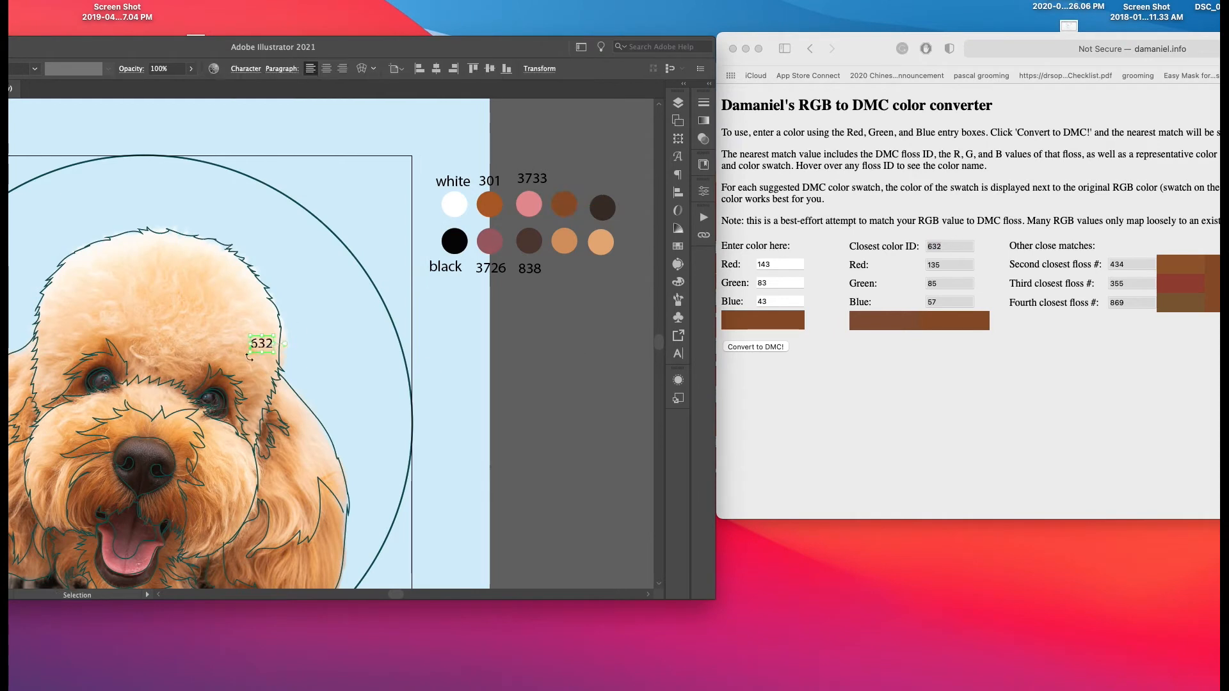
pyautogui.moveTo(265, 356); pyautogui.dragTo(250, 292)
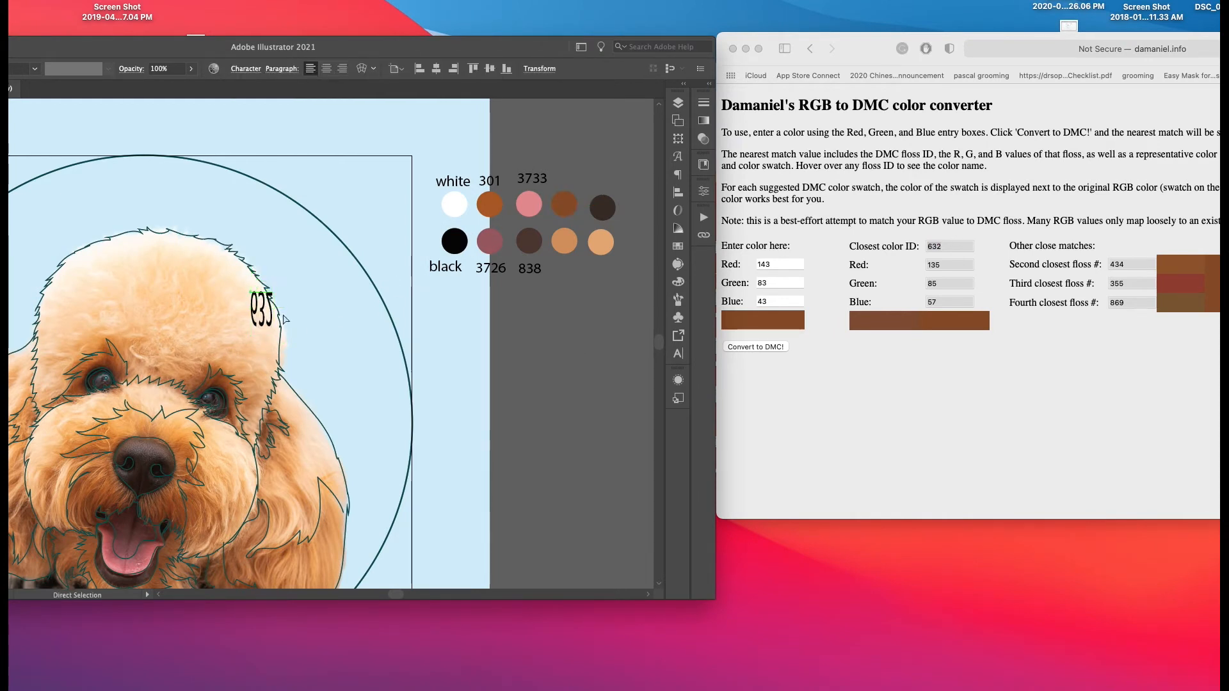
pyautogui.press('super+z')
pyautogui.moveTo(269, 344); pyautogui.dragTo(571, 170)
pyautogui.click(571, 325)
# Look up the fill of the tan circle below the one labeled 632 and convert RGB 212, 152, 101 to DMC.
pyautogui.click(561, 245)
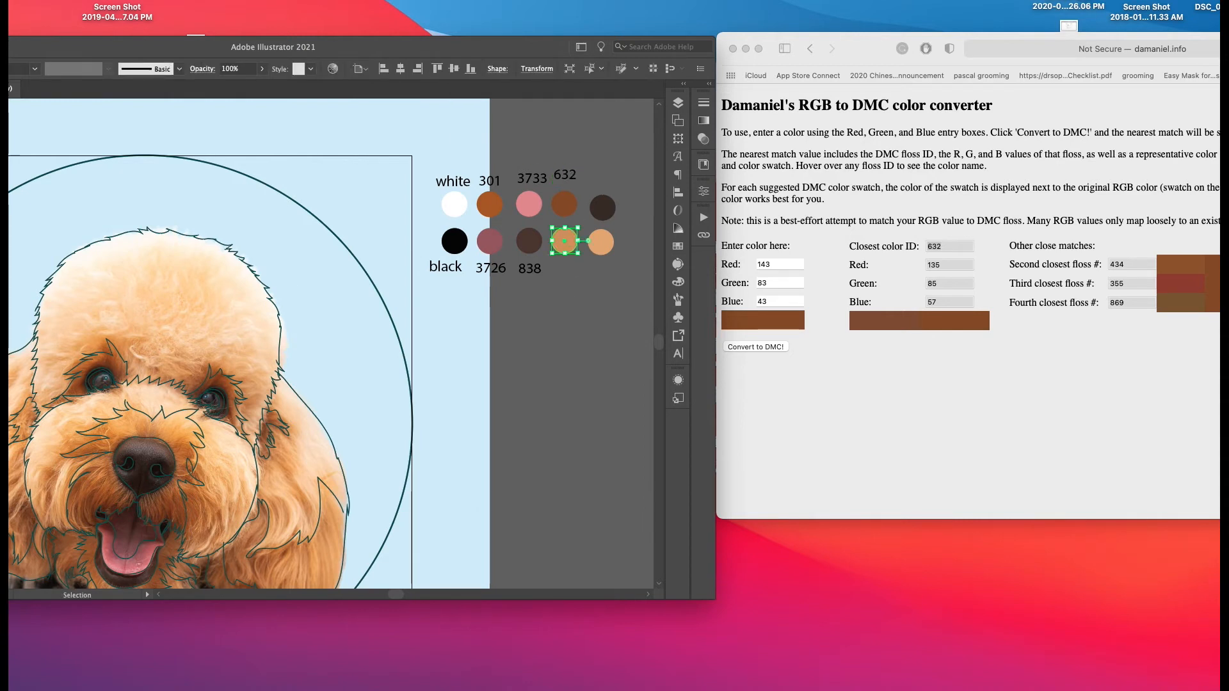
pyautogui.doubleClick(2, 410)
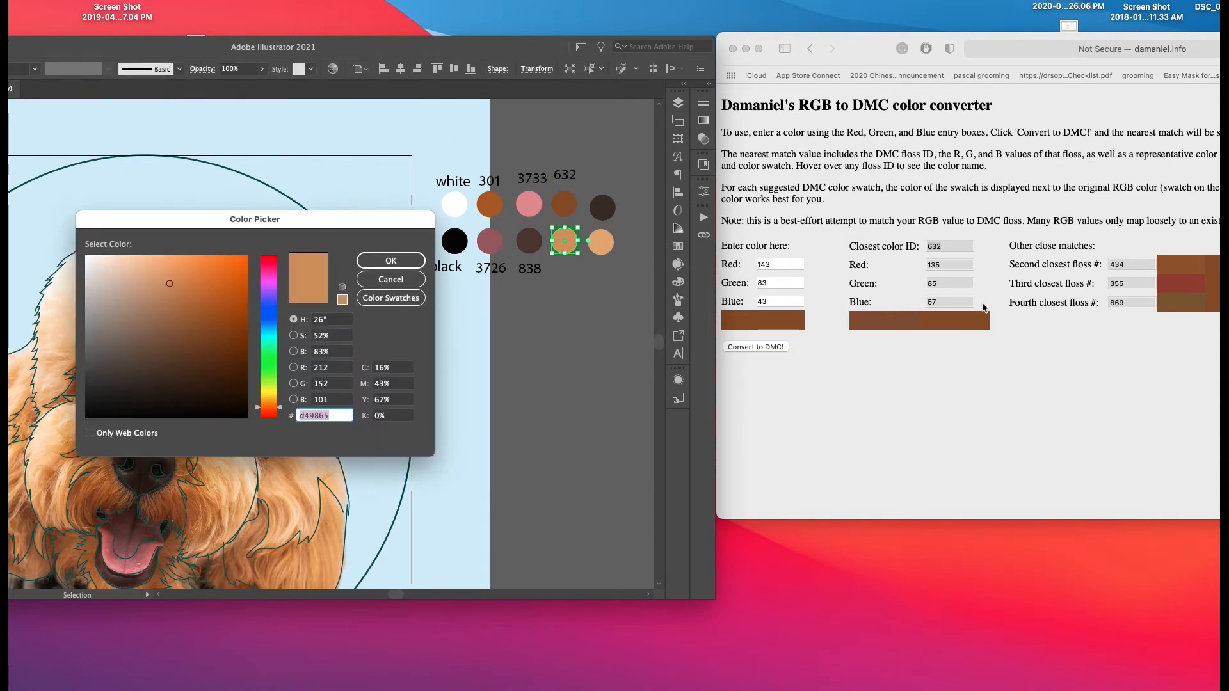
pyautogui.click(775, 264)
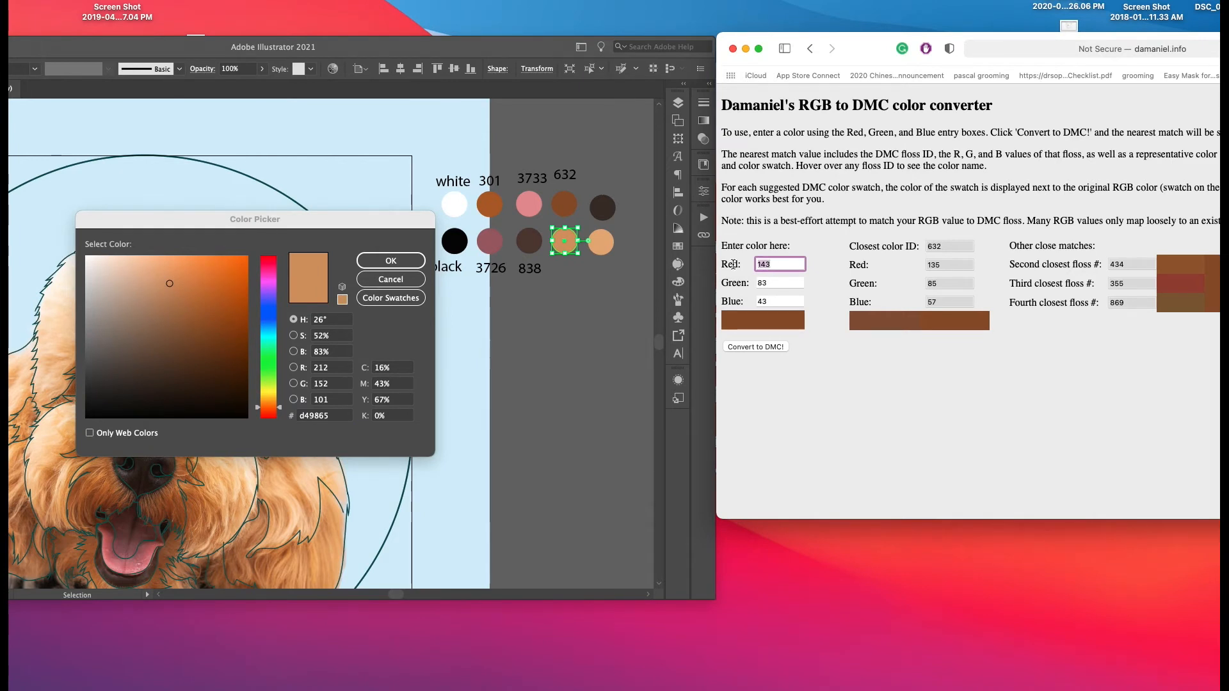
pyautogui.write('212')
pyautogui.press('Tab')
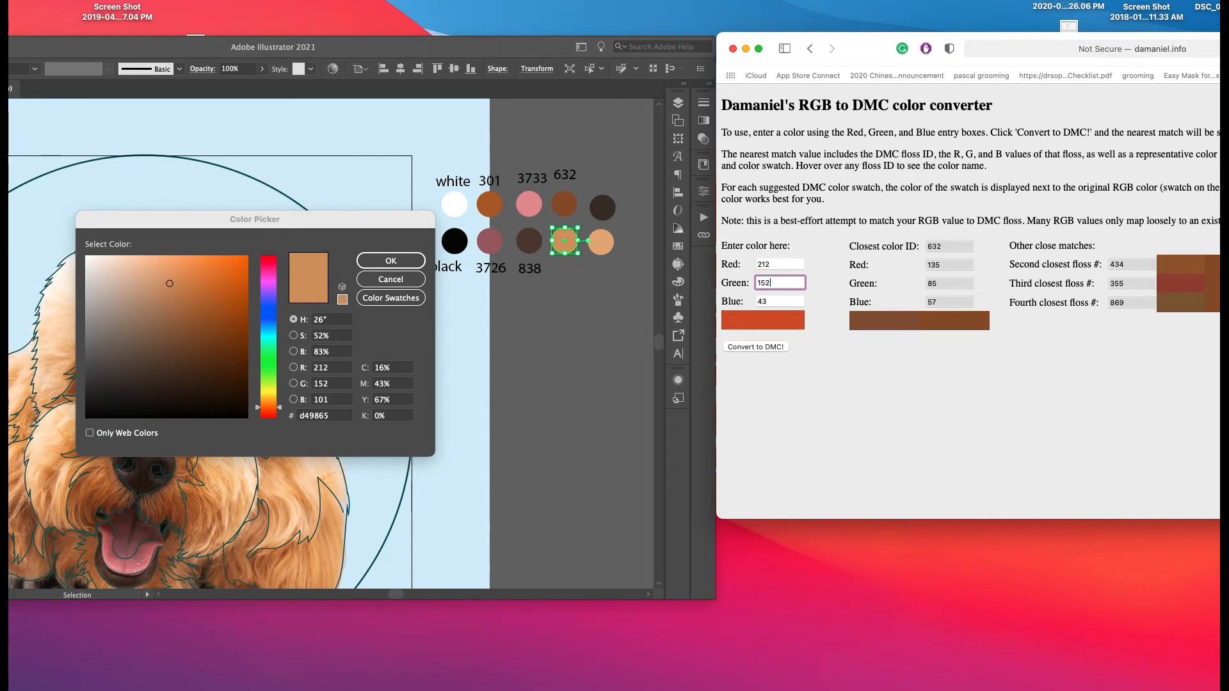
pyautogui.write('152')
pyautogui.press('Tab')
pyautogui.write('101')
pyautogui.click(731, 348)
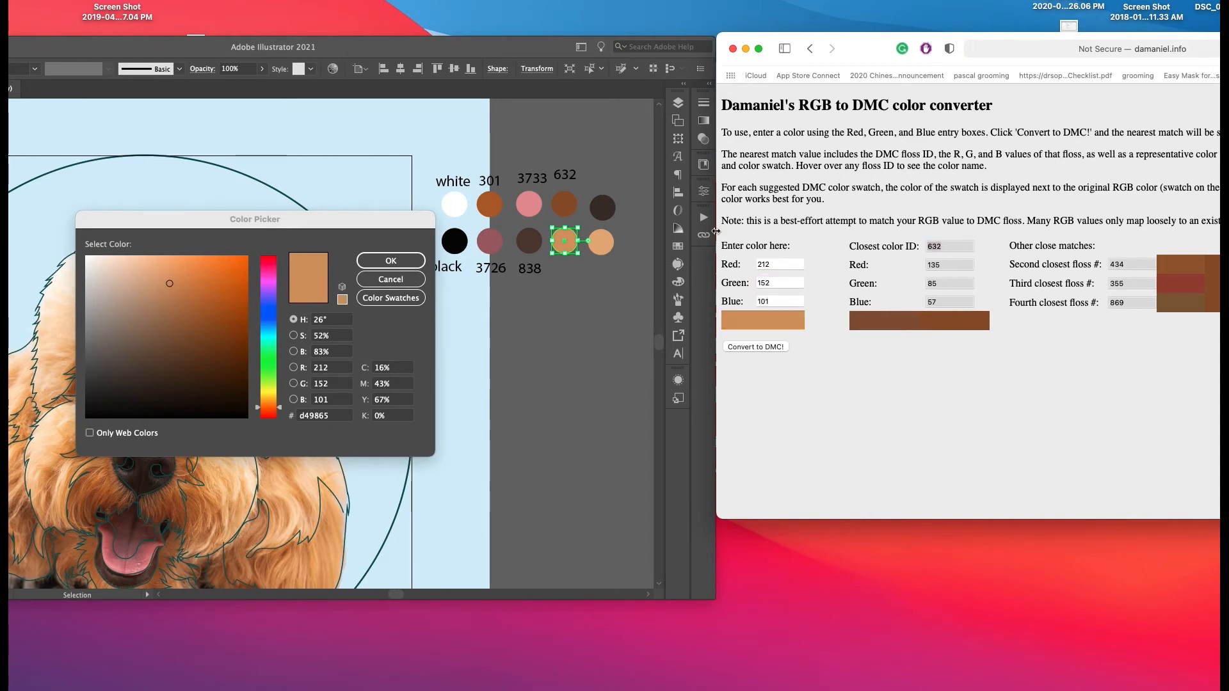
# Copy the closest DMC color ID, 977, and place it as a label below the tan circle.
pyautogui.doubleClick(939, 248)
pyautogui.press('super+c')
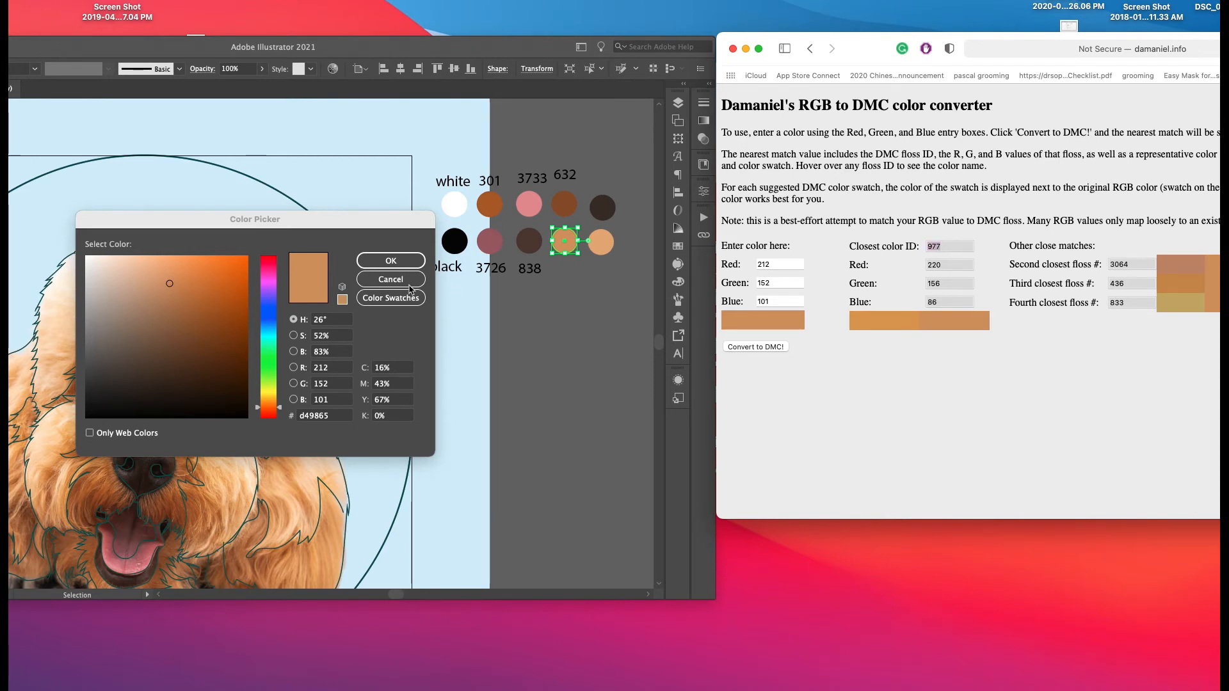
pyautogui.click(391, 260)
pyautogui.press('super+v')
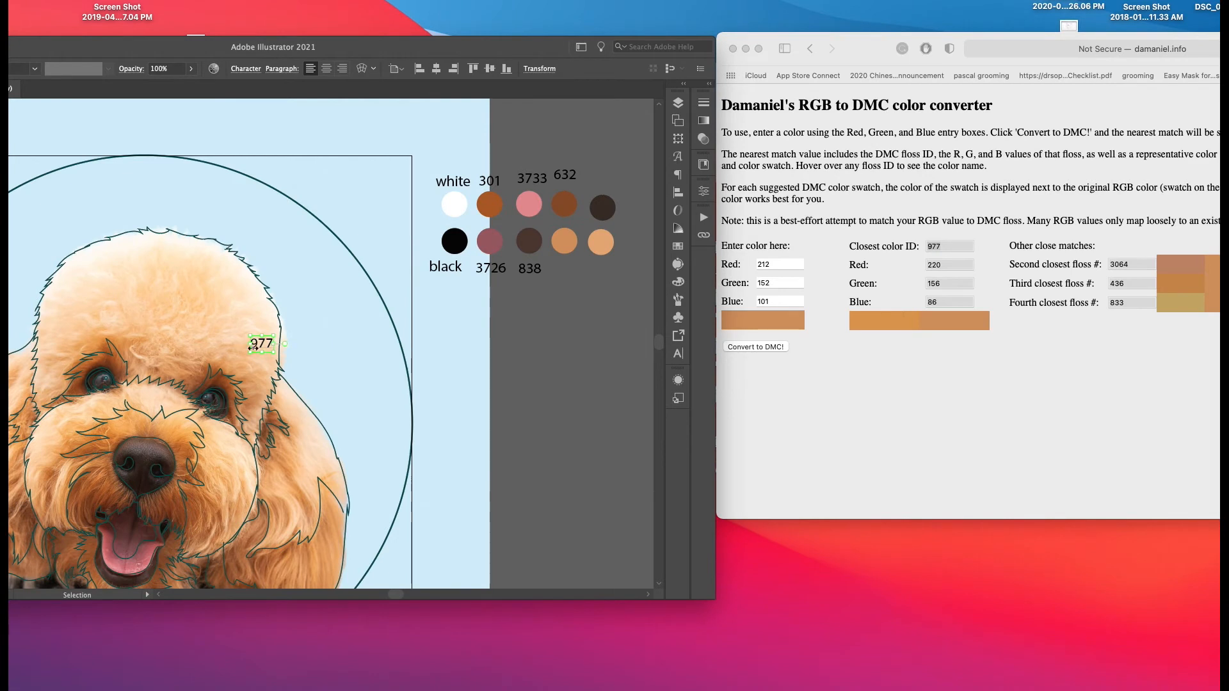
pyautogui.moveTo(253, 348); pyautogui.dragTo(562, 271)
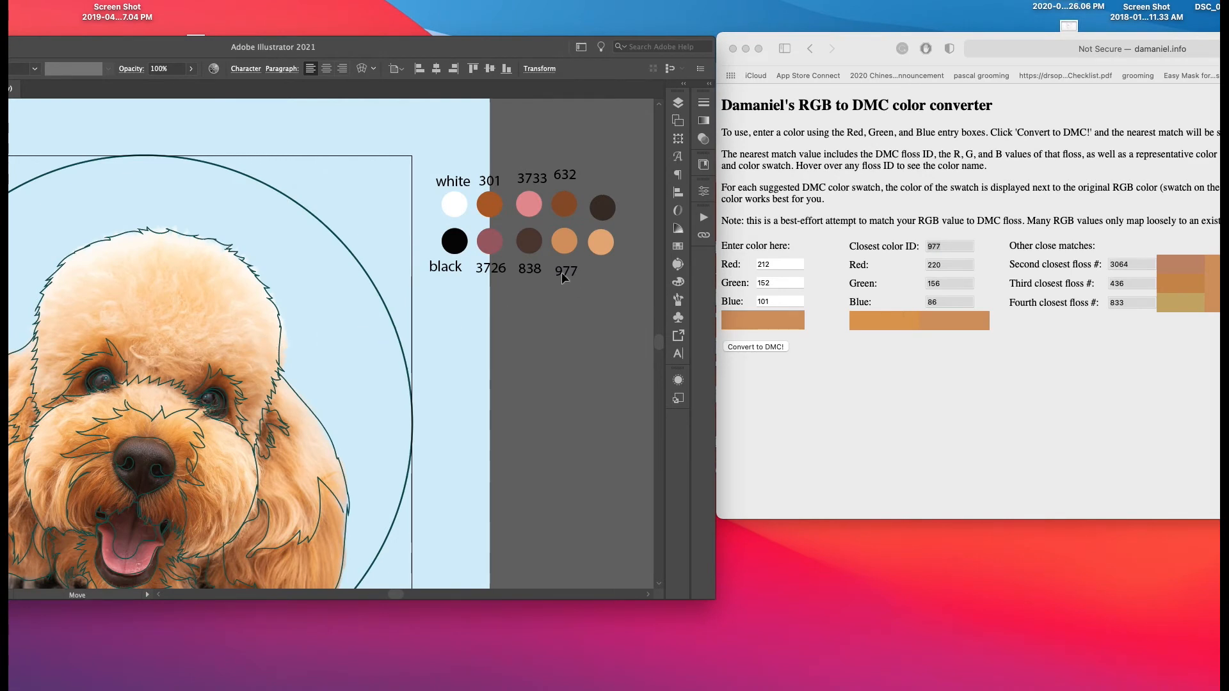
# Look up the fill of the very dark brown circle ending the upper row and convert RGB 61, 49, 40 to DMC.
pyautogui.click(612, 206)
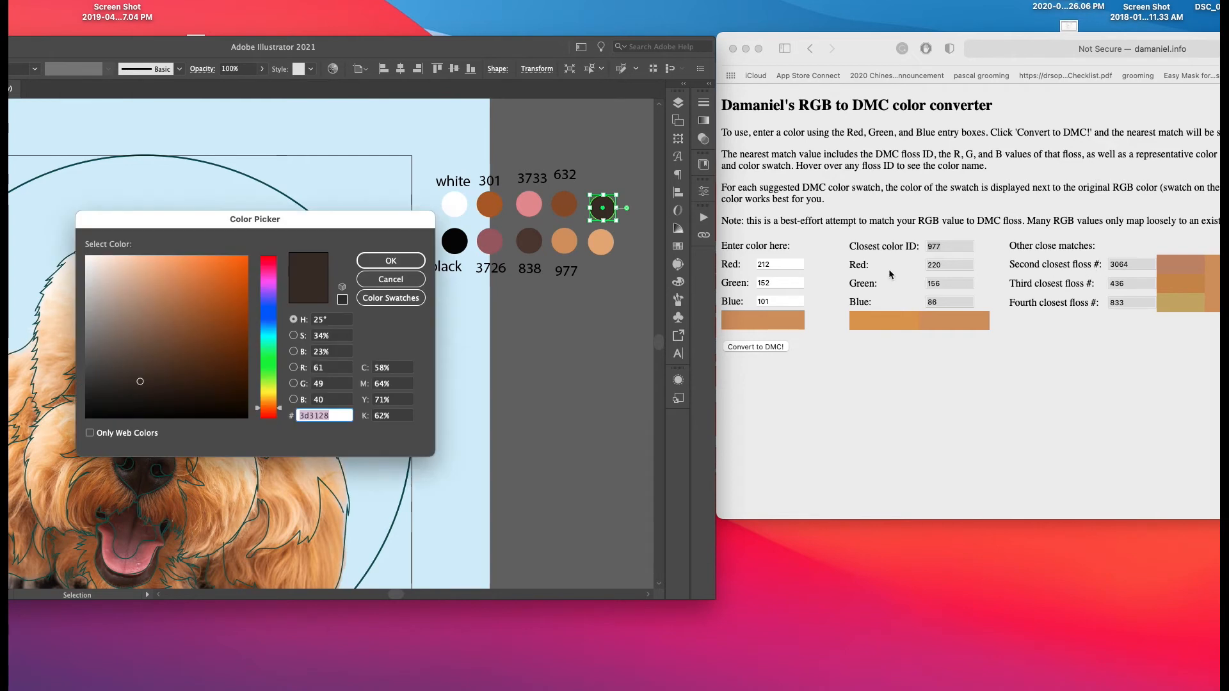
pyautogui.click(781, 268)
pyautogui.doubleClick(781, 265)
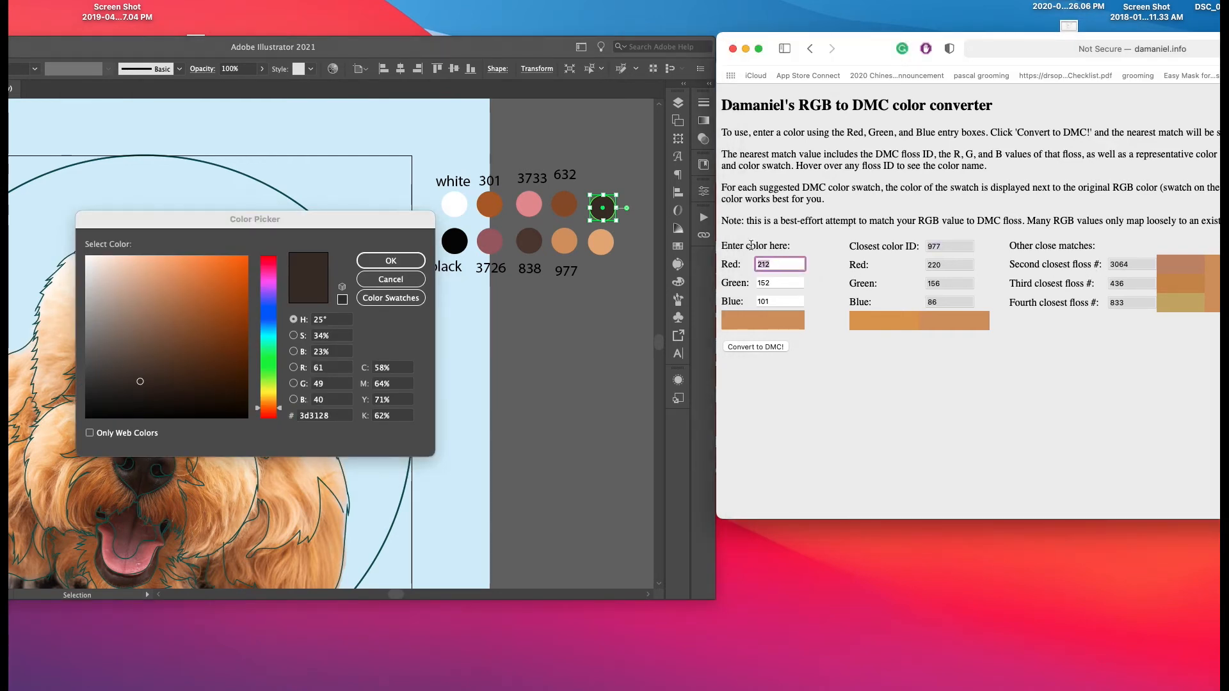
pyautogui.write('61')
pyautogui.press('Tab')
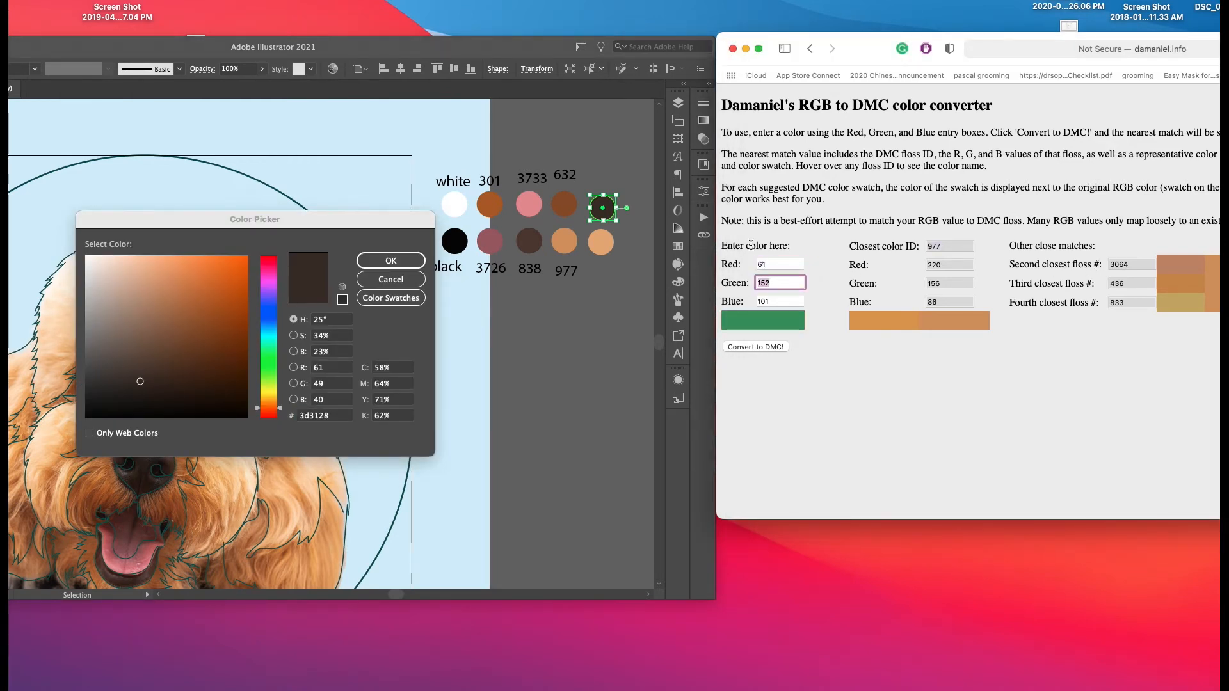
pyautogui.write('49')
pyautogui.press('Tab')
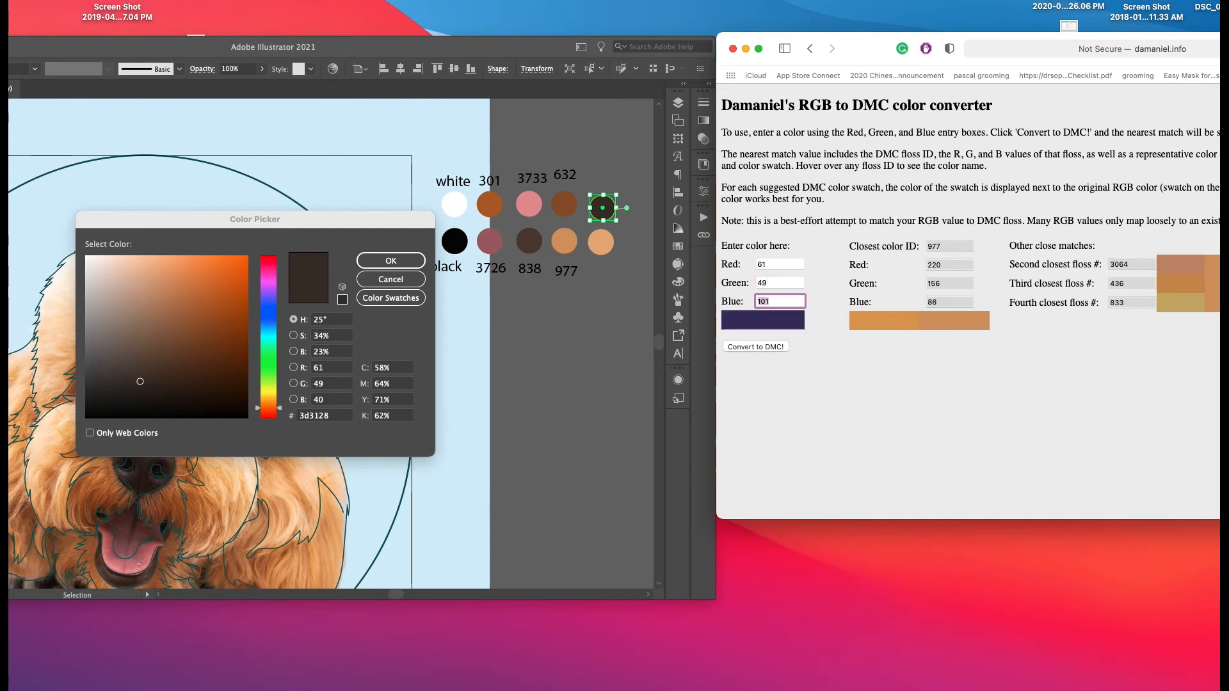
pyautogui.write('40')
pyautogui.click(785, 347)
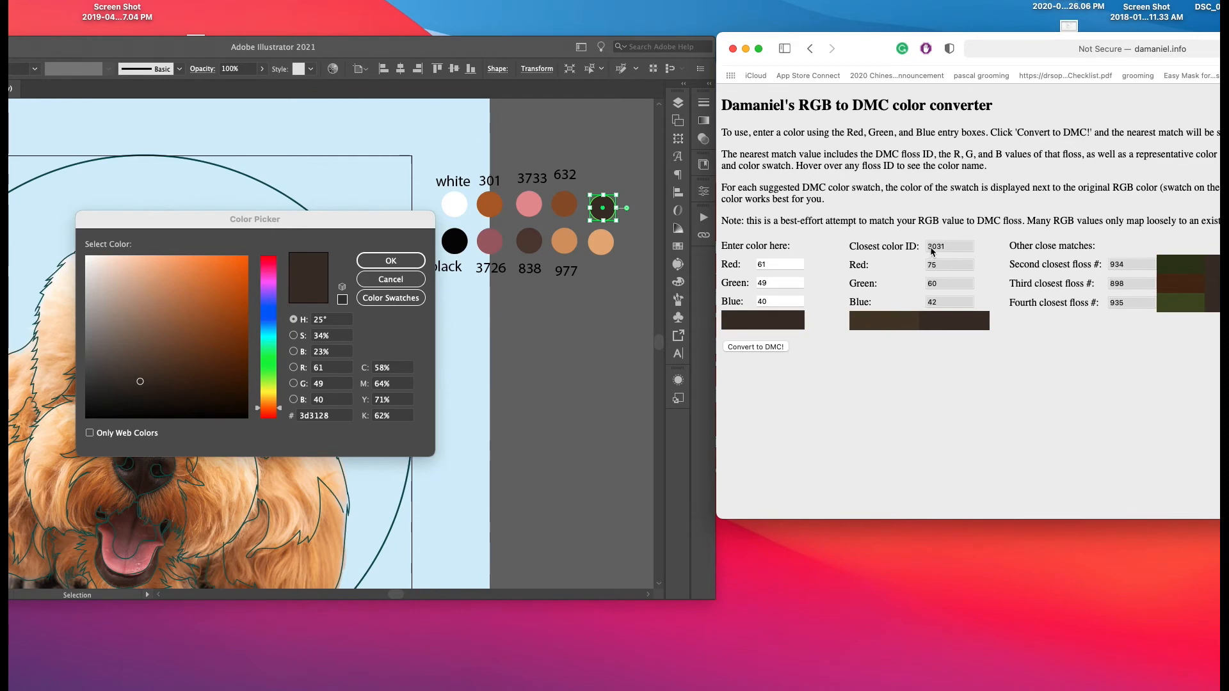
# Copy the closest DMC color ID, 3031, and place it as a label above the very dark brown circle.
pyautogui.doubleClick(933, 248)
pyautogui.press('super+c')
pyautogui.click(390, 261)
pyautogui.press('super+v')
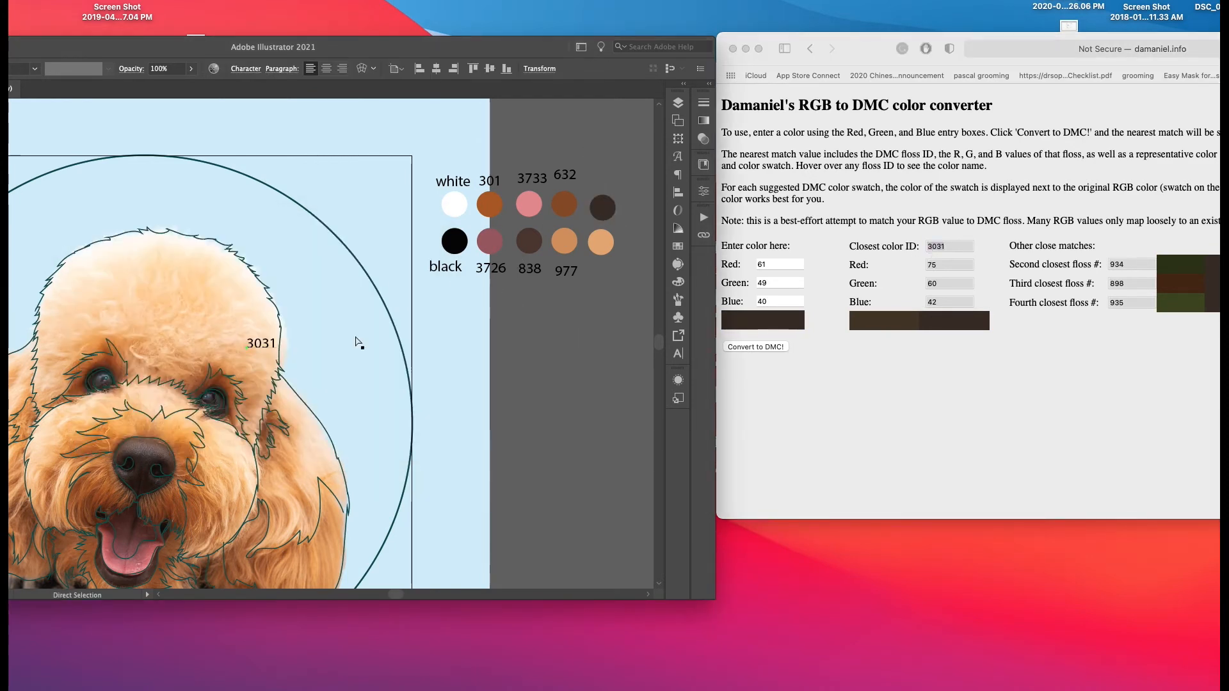
pyautogui.moveTo(264, 337); pyautogui.dragTo(601, 183)
# Look up the fill of the light tan circle ending the lower row and convert RGB 230, 175, 125 to DMC.
pyautogui.click(602, 243)
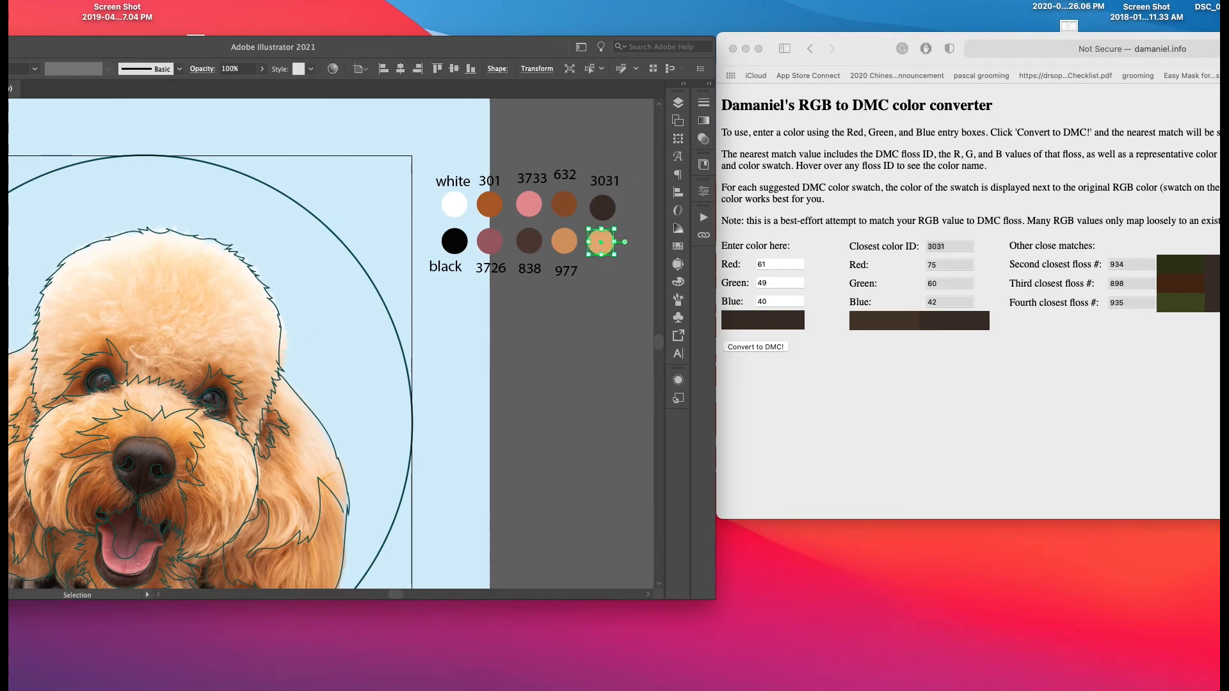
pyautogui.doubleClick(1, 448)
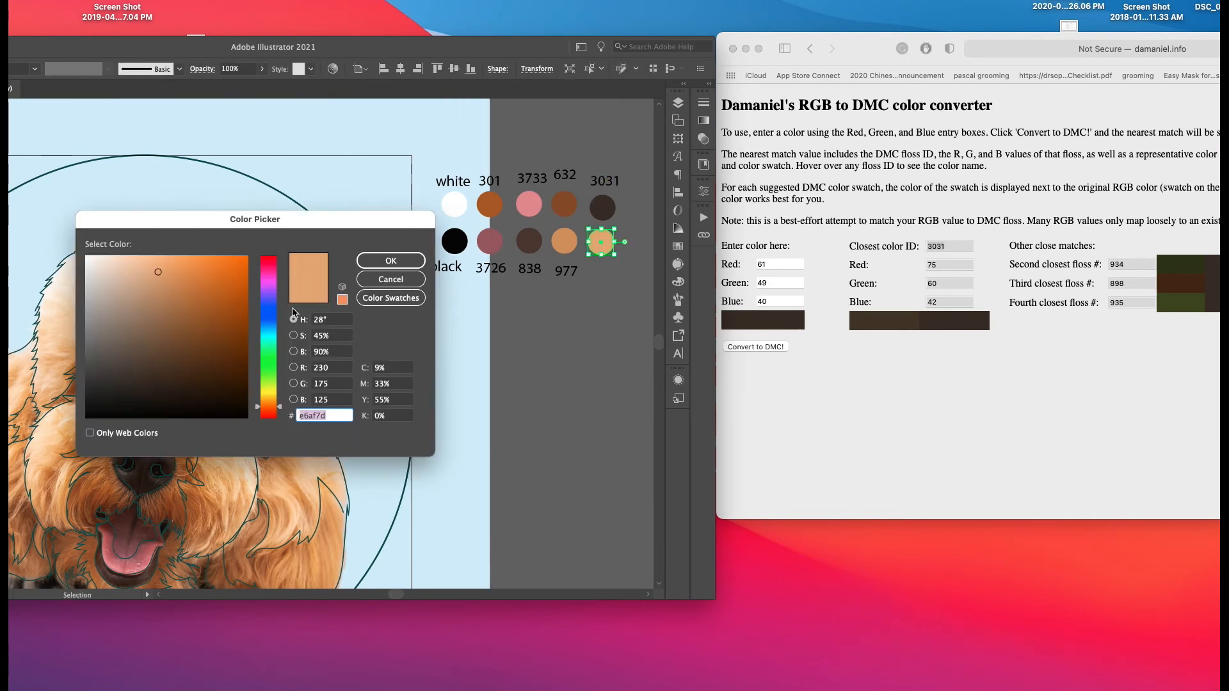
pyautogui.click(783, 265)
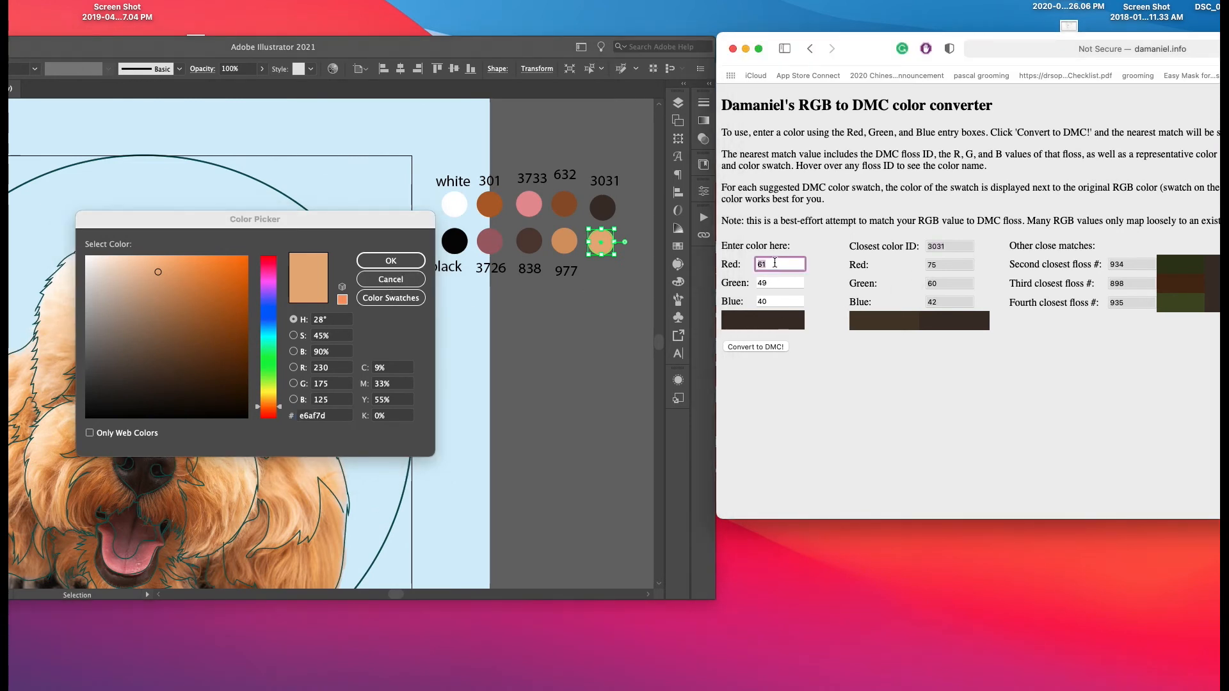
pyautogui.write('230')
pyautogui.press('Tab')
pyautogui.write('14')
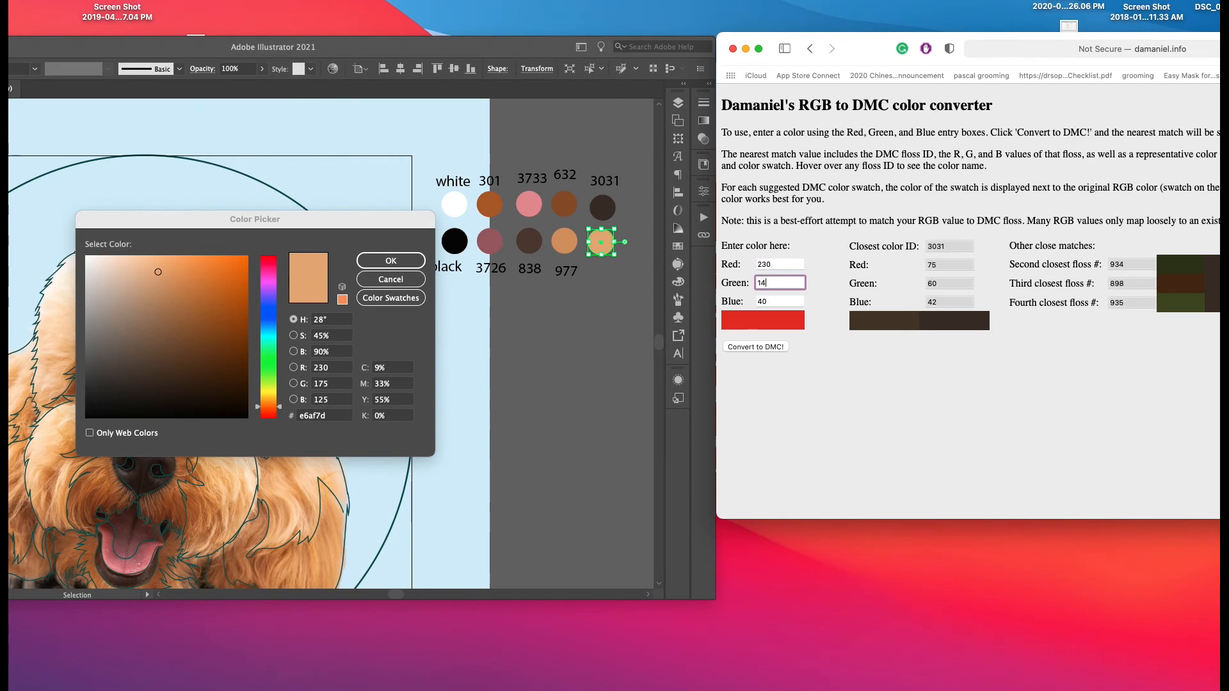
pyautogui.write('75')
pyautogui.press('Tab')
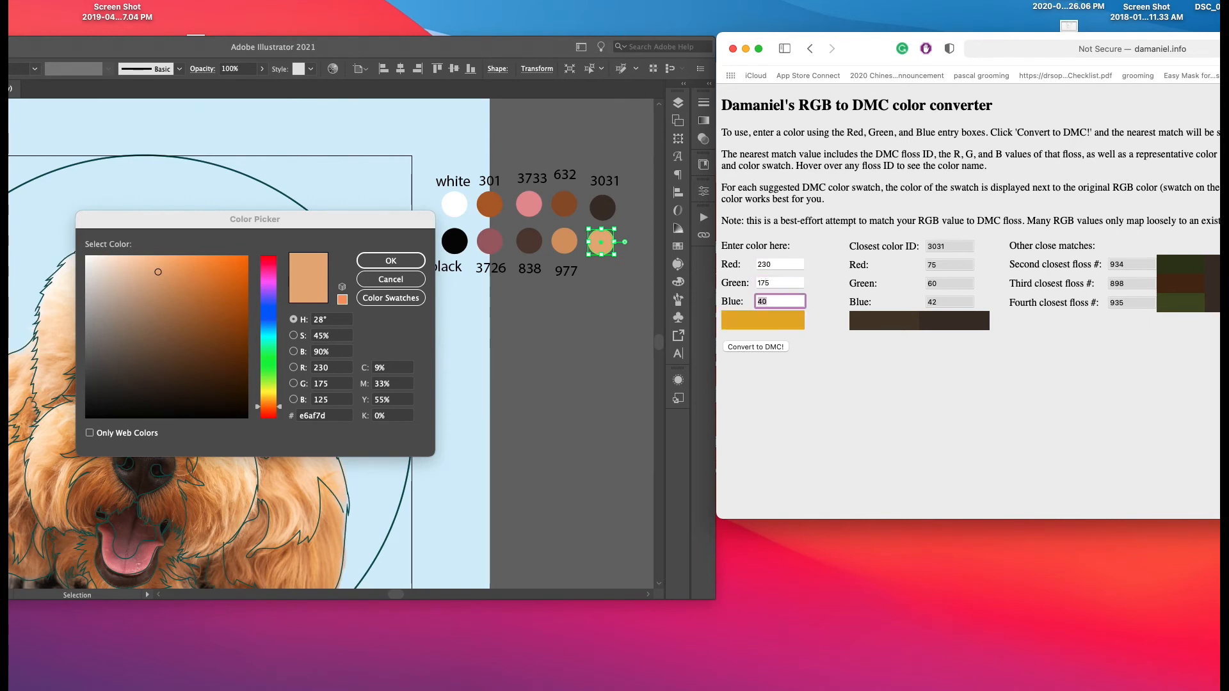
pyautogui.write('125')
pyautogui.click(769, 347)
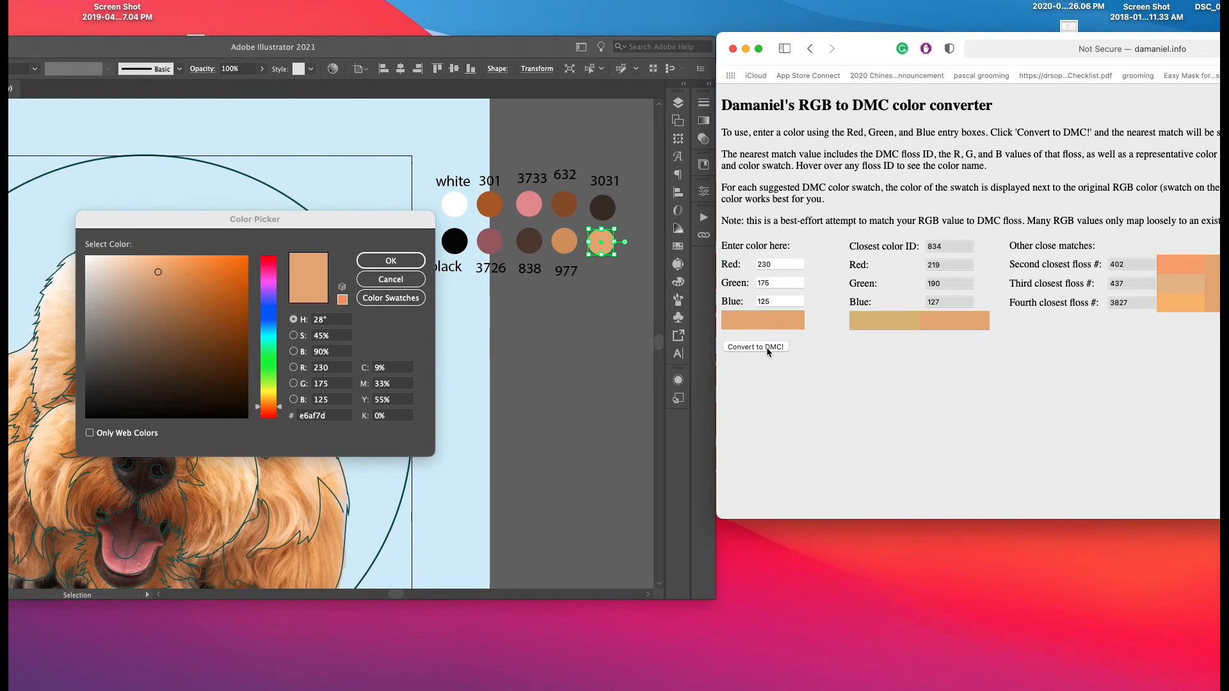
# Copy the closest DMC color ID, 834, and place it as a label below the light tan circle.
pyautogui.doubleClick(948, 249)
pyautogui.click(393, 283)
pyautogui.click(392, 280)
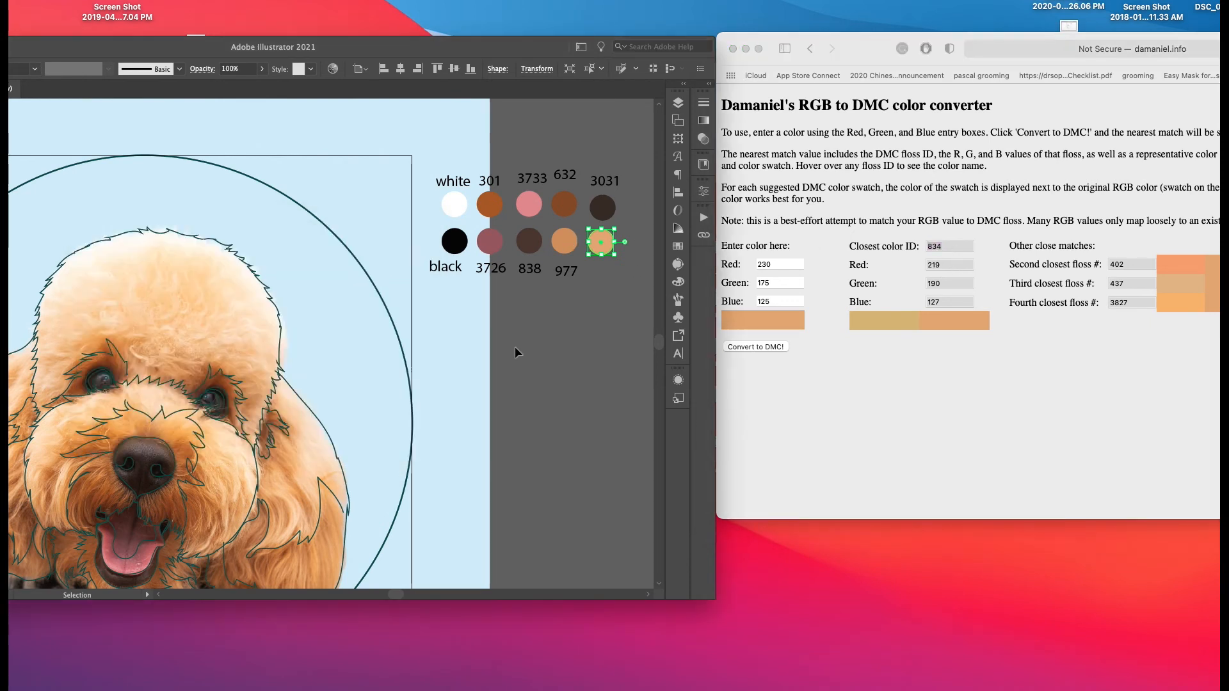
pyautogui.click(515, 347)
pyautogui.press('super+v')
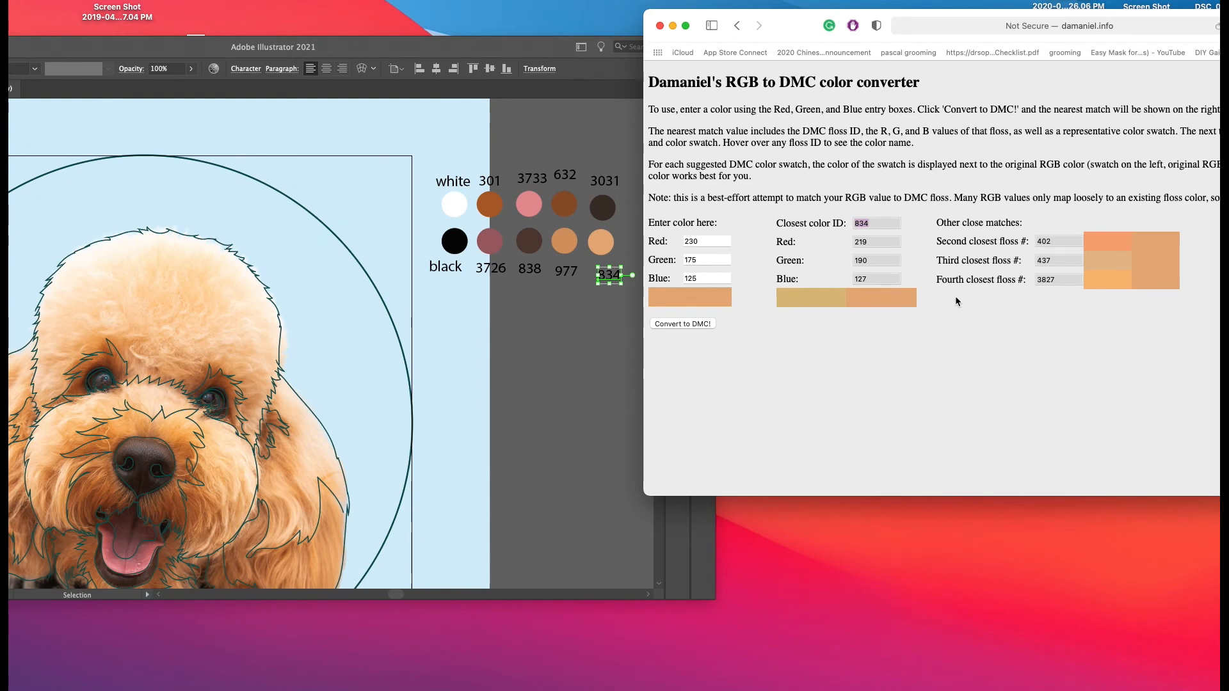
pyautogui.click(537, 325)
pyautogui.click(556, 310)
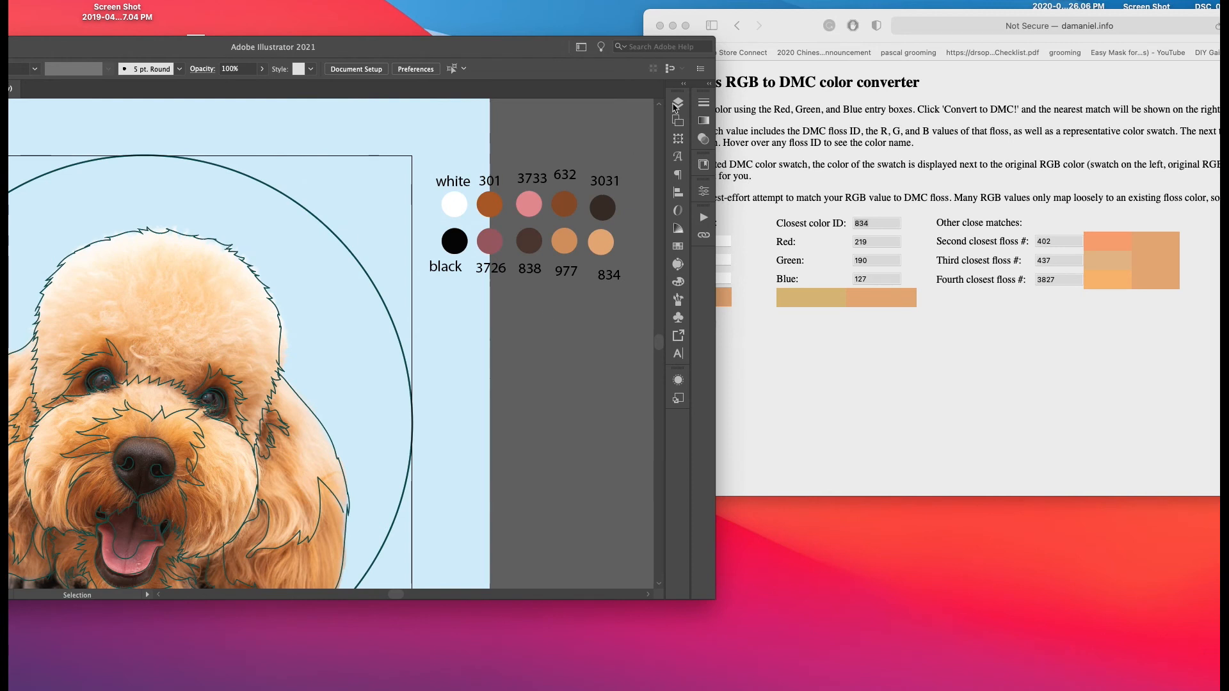
# Enlarge the artwork window and delete the six unused teal circles beside the labeled color circles.
pyautogui.moveTo(485, 54); pyautogui.dragTo(670, 5)
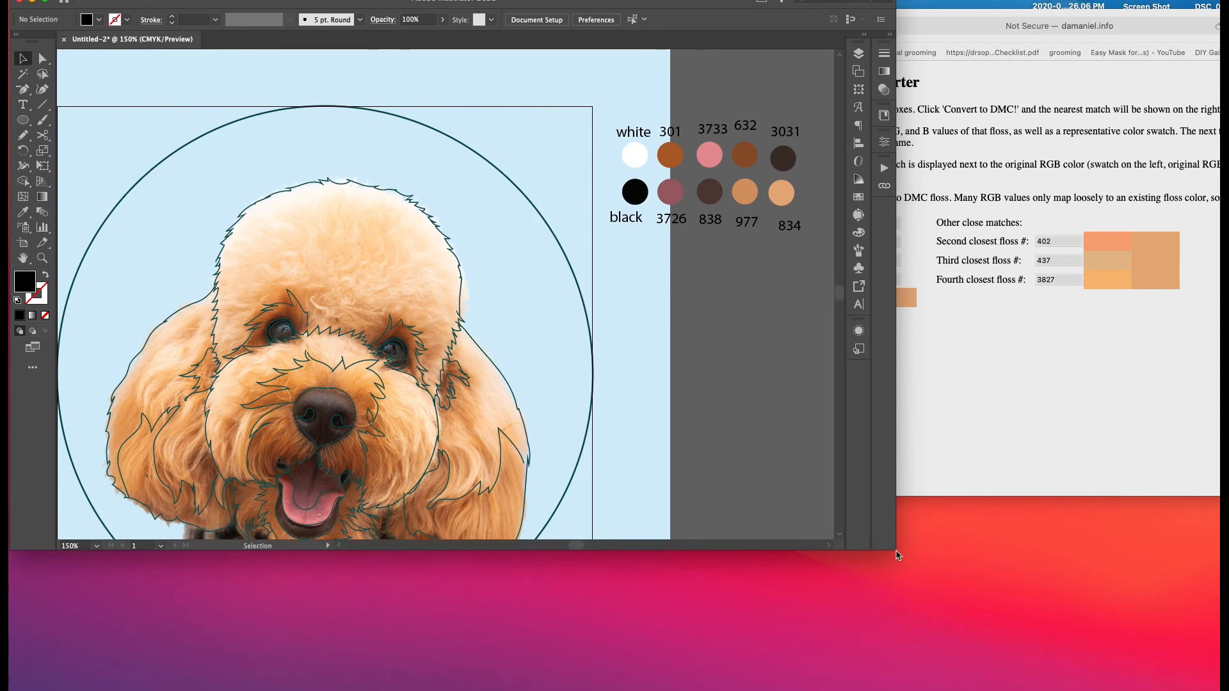
pyautogui.moveTo(895, 553); pyautogui.dragTo(1221, 690)
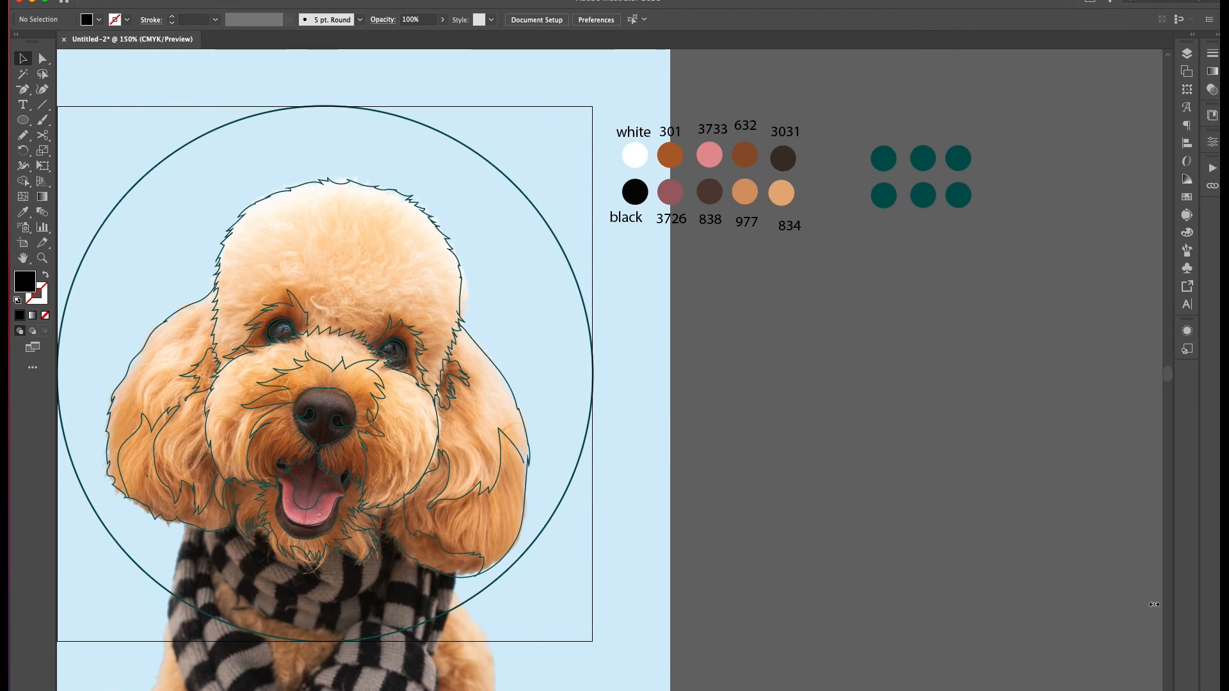
pyautogui.moveTo(986, 221); pyautogui.dragTo(875, 105)
pyautogui.press('Delete')
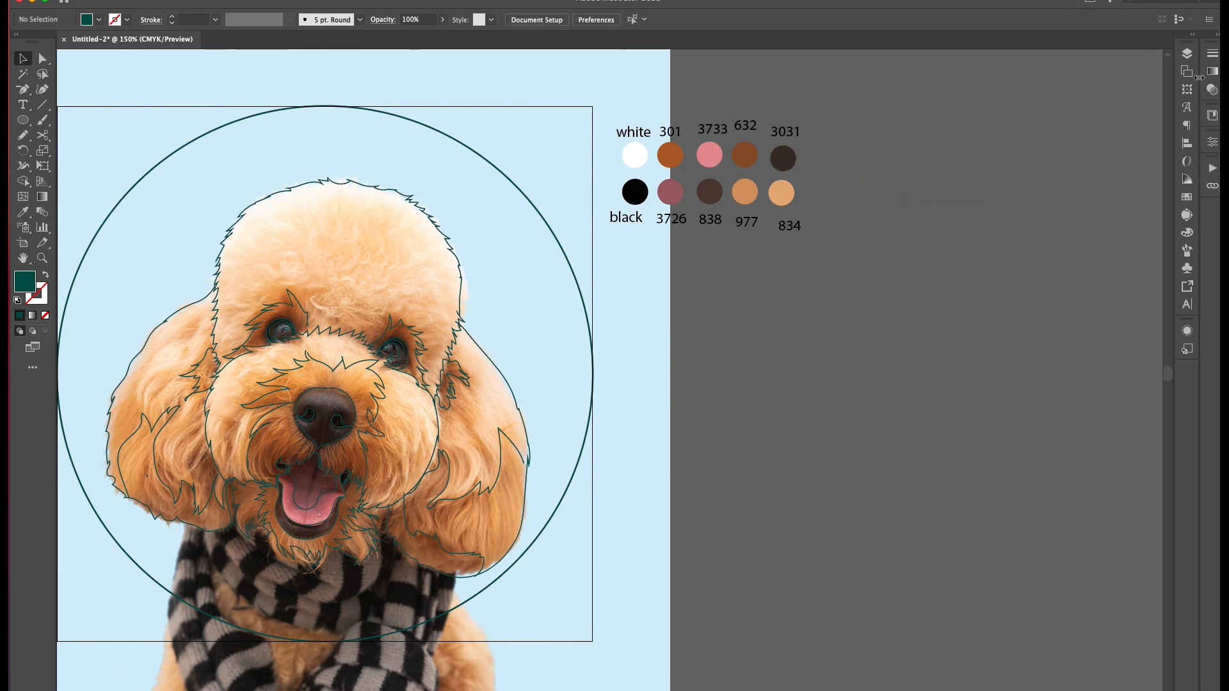
# Add a new artboard beside the portrait and move all ten color circles with their labels onto its upper area.
pyautogui.click(1187, 71)
pyautogui.click(1136, 168)
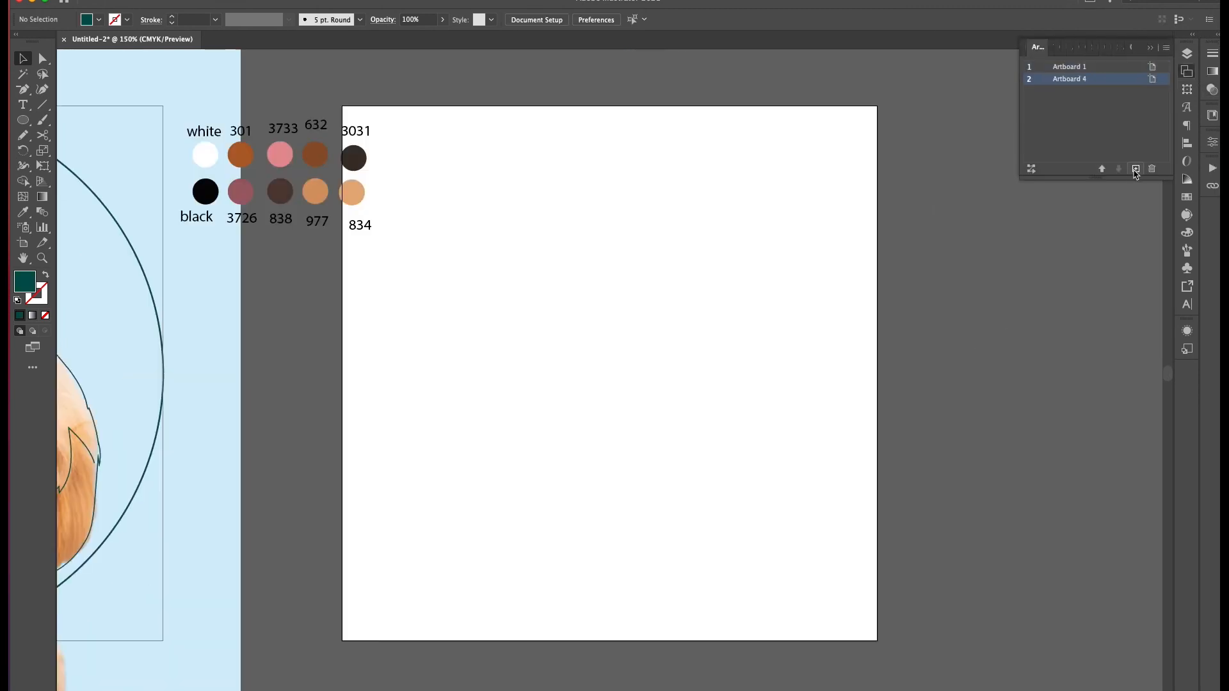
pyautogui.moveTo(434, 325); pyautogui.dragTo(179, 114)
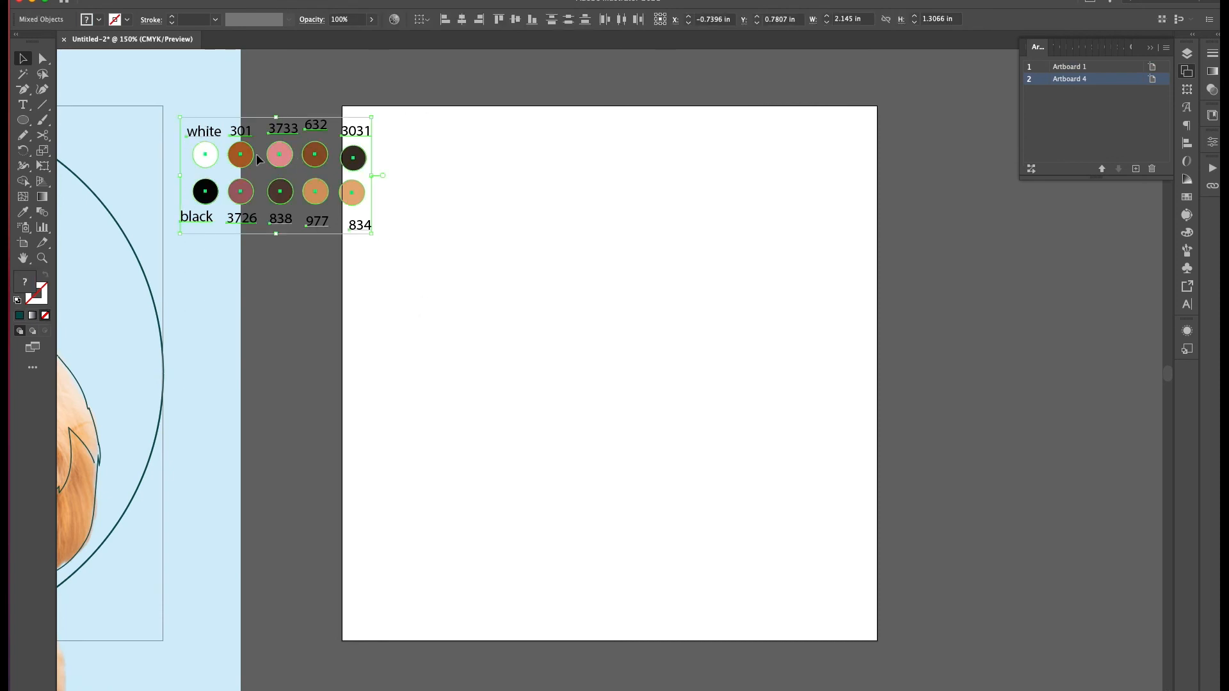
pyautogui.moveTo(287, 151); pyautogui.dragTo(498, 178)
pyautogui.click(516, 359)
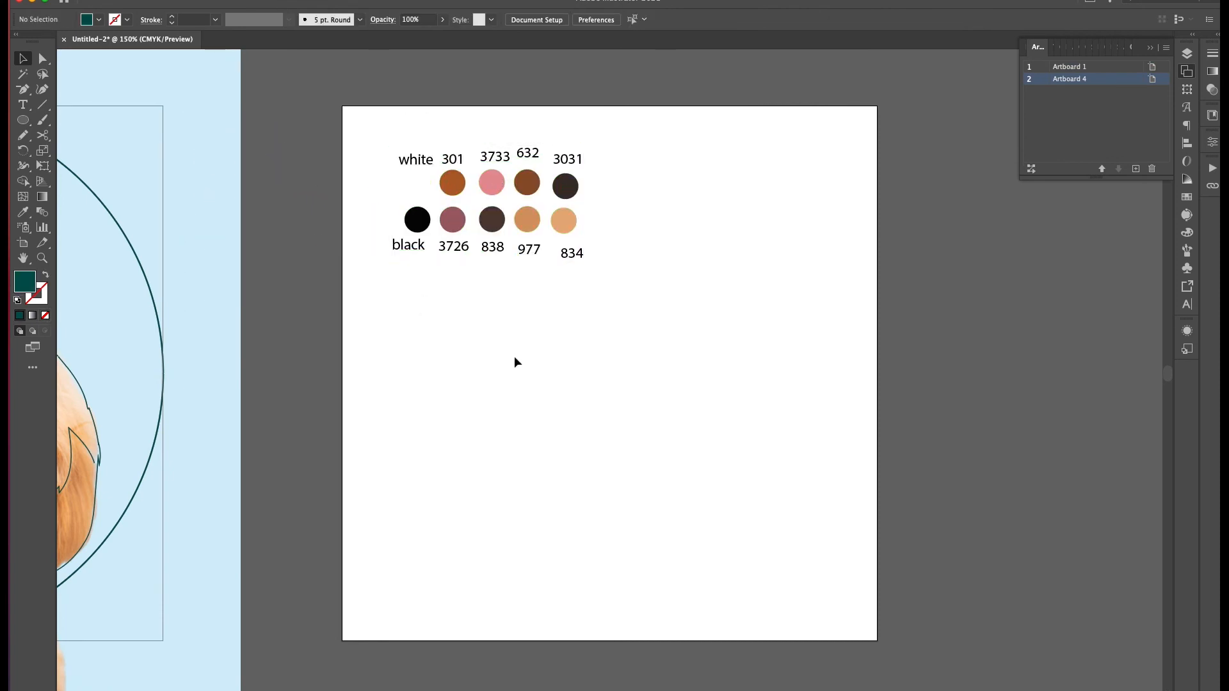
# Give the white color circle a 1 pt black outline.
pyautogui.click(417, 185)
pyautogui.doubleClick(34, 296)
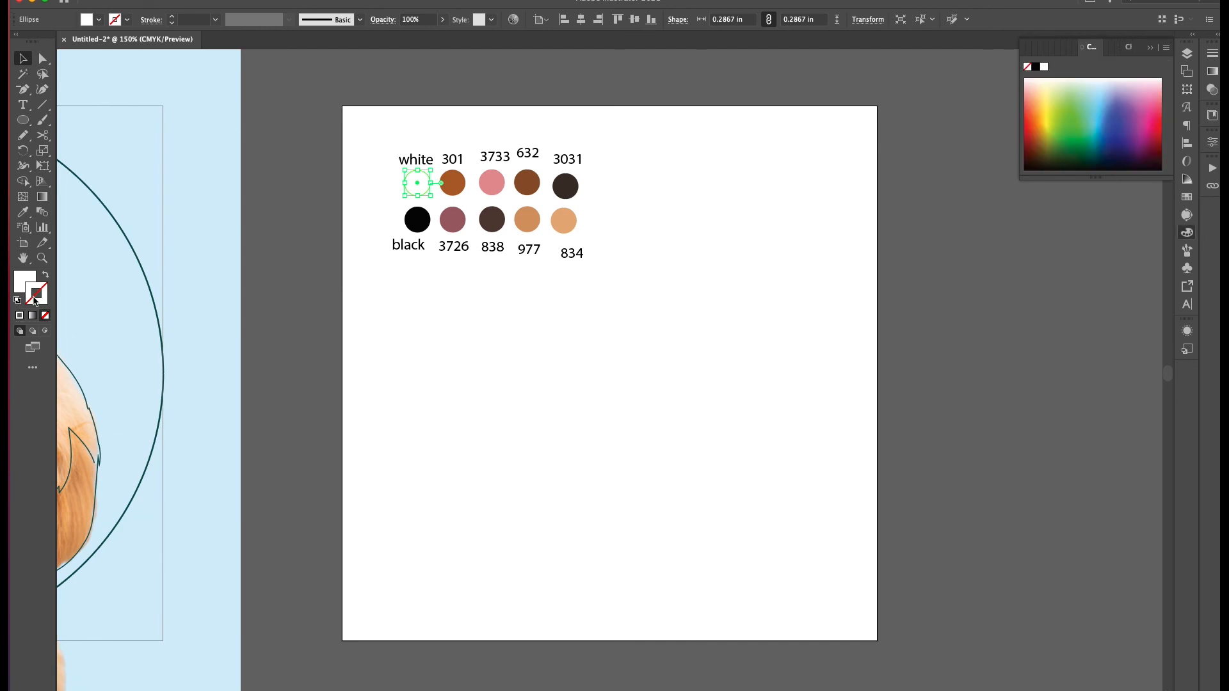
pyautogui.click(366, 264)
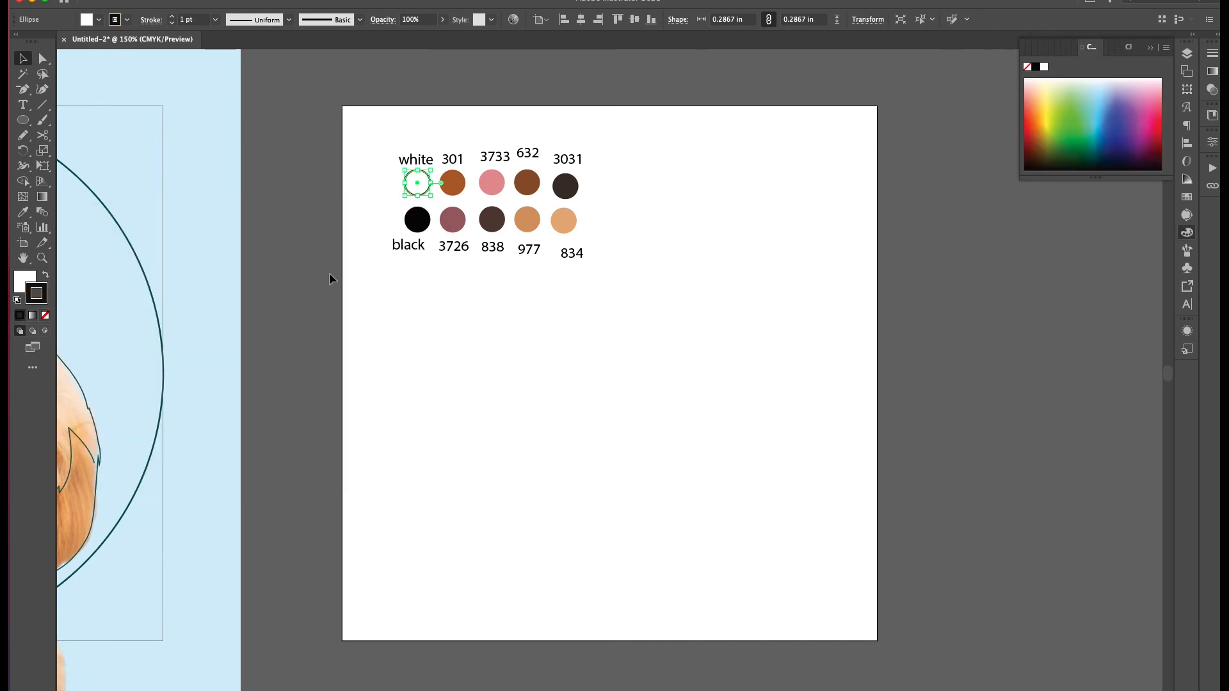
pyautogui.click(298, 297)
# Hide the main image layer, leaving the tracing and colors layers shown.
pyautogui.press('super+minus')
pyautogui.press('super+minus')
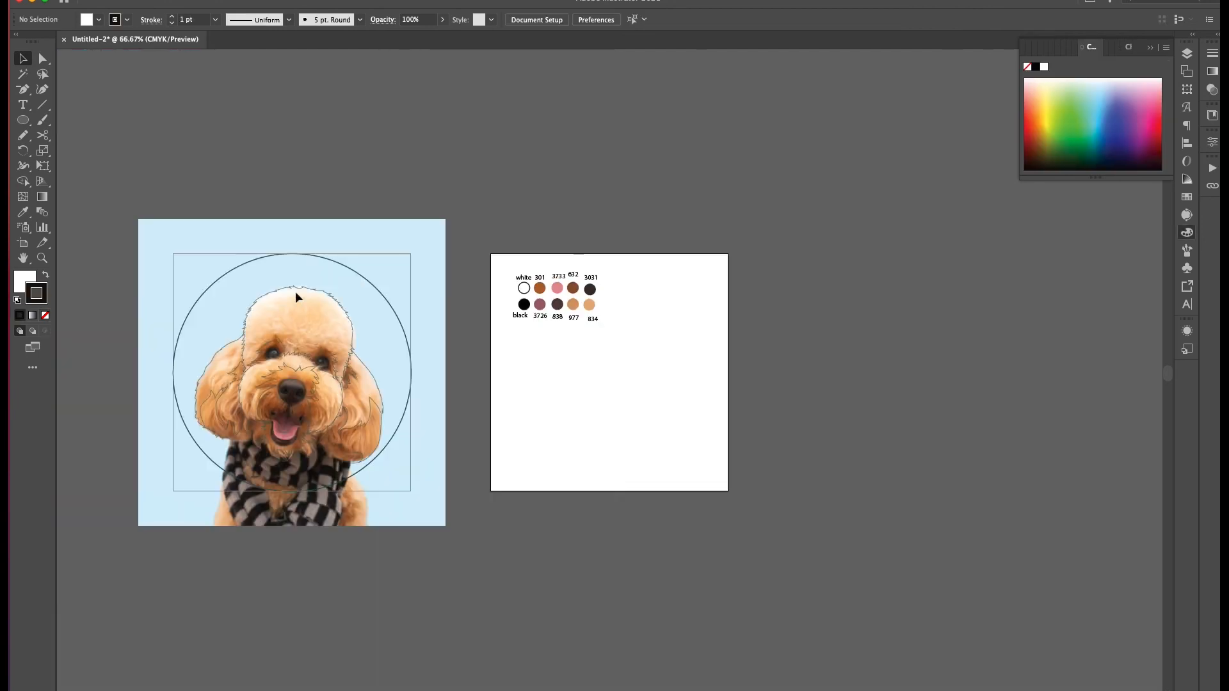
pyautogui.press('F7')
pyautogui.click(1029, 94)
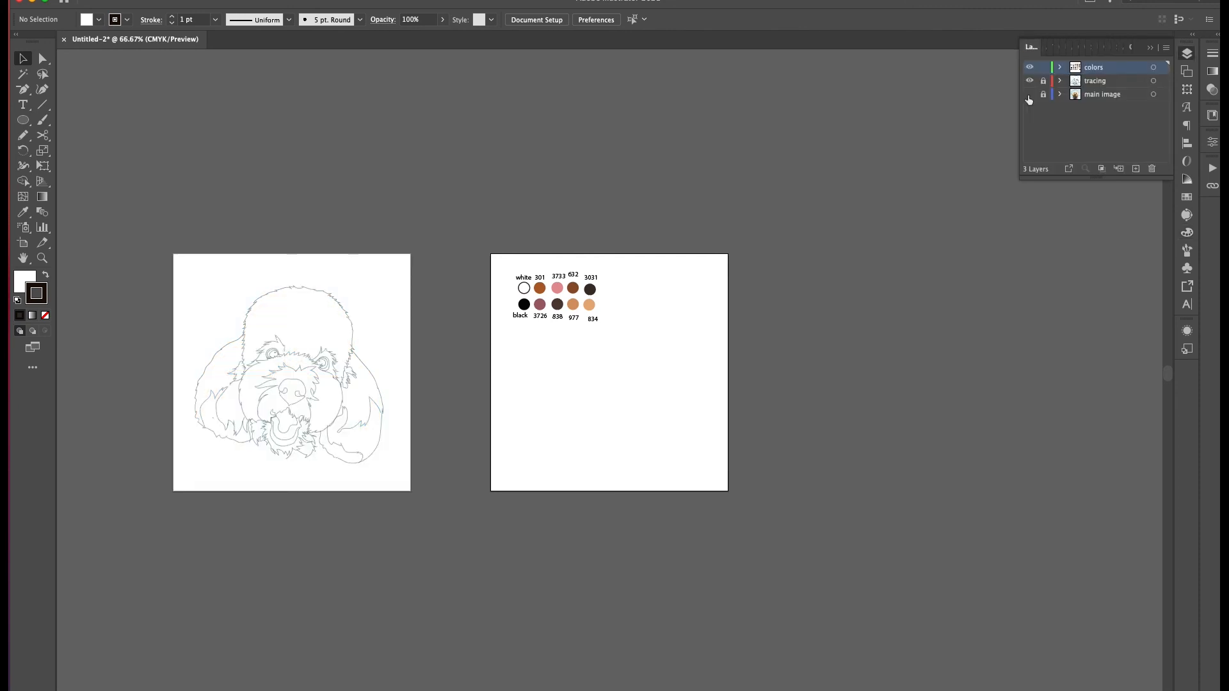